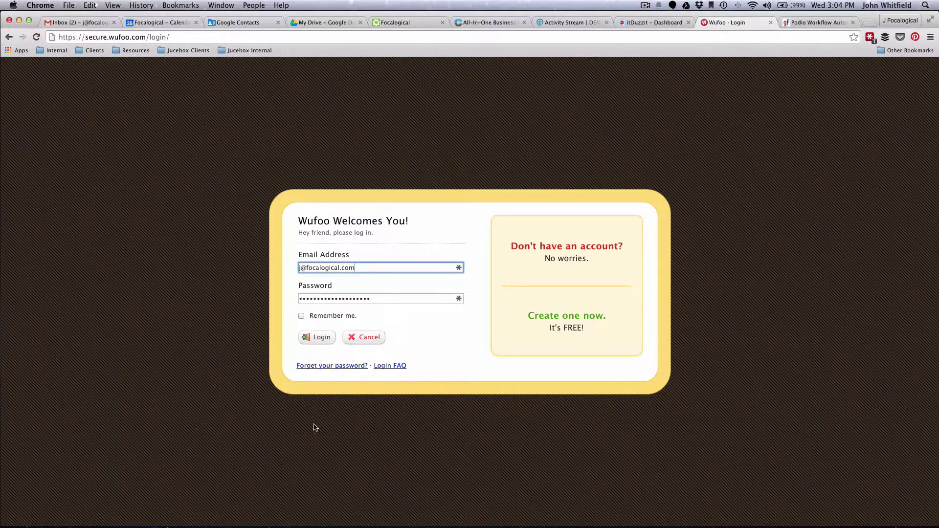
- Sign in to Wufoo to reach the Form Manager showing both existing forms
left_click(313, 339)
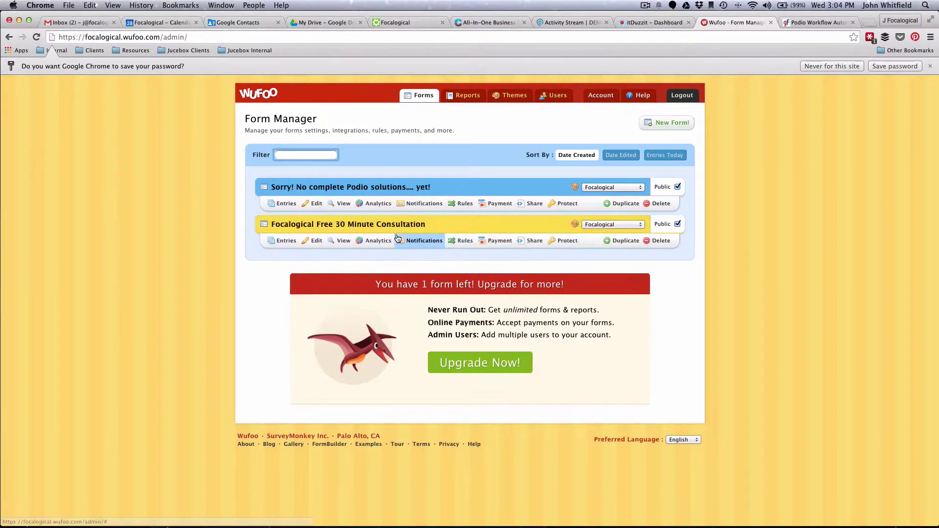
- Start a new Wufoo form and add a single-line text field to it
left_click(645, 124)
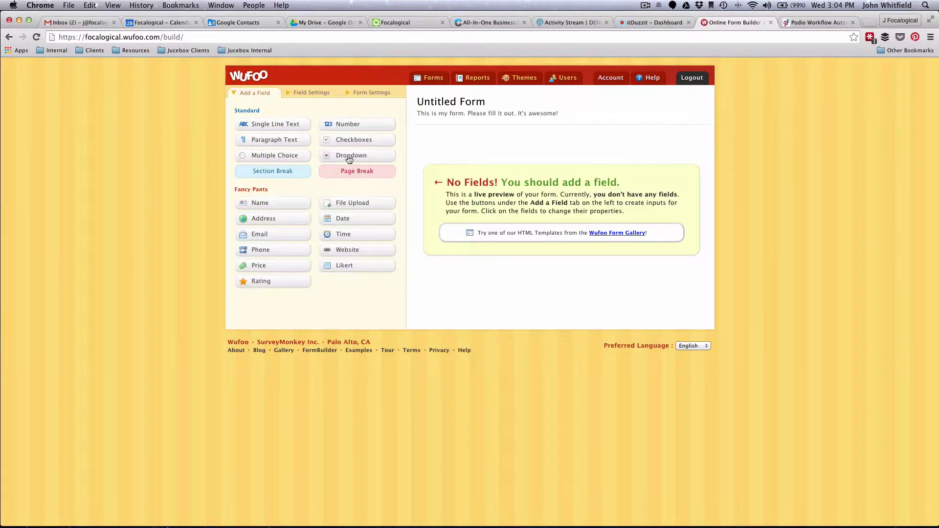
left_click(255, 126)
left_click_drag(255, 126, 490, 140)
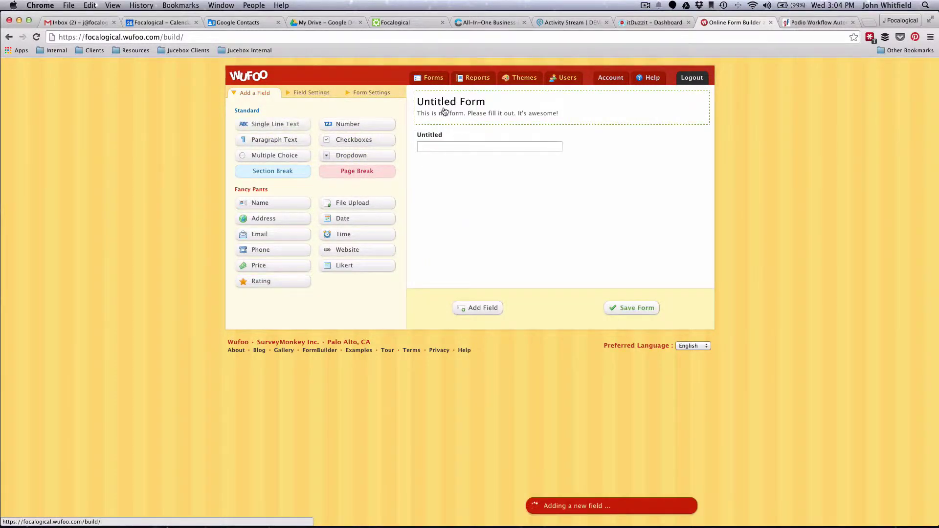
- Rename the form to 'Contact Form' and add another single-line text field
double_click(443, 103)
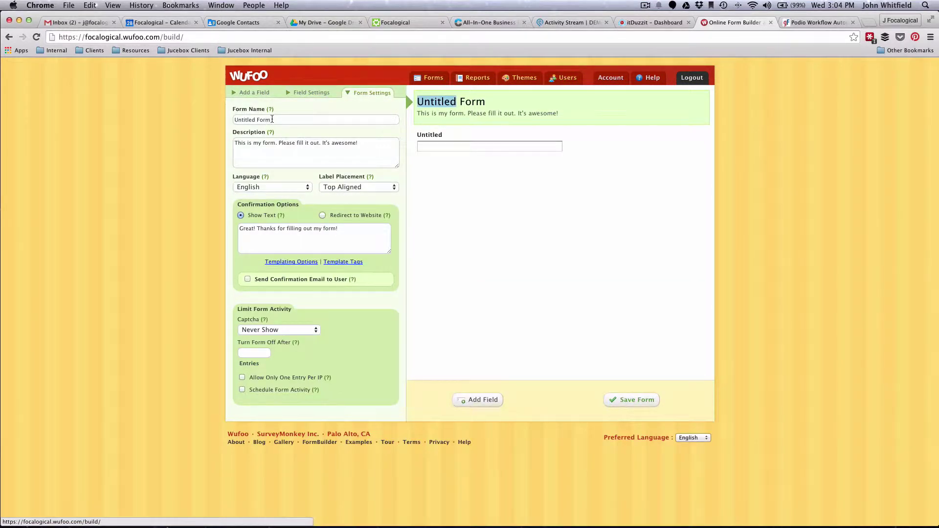
left_click_drag(272, 119, 234, 120)
type("Contact Fro")
key("BackSpace")
key("BackSpace")
type("orm")
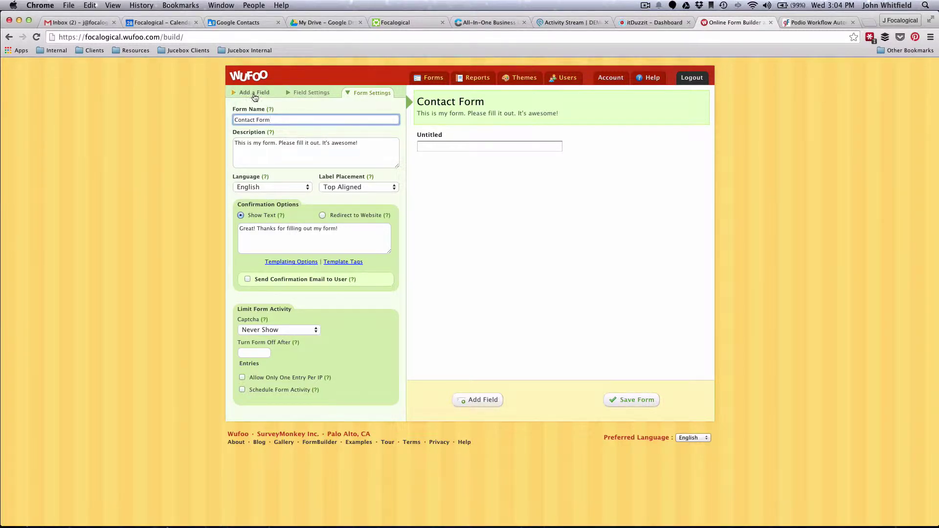
left_click(247, 94)
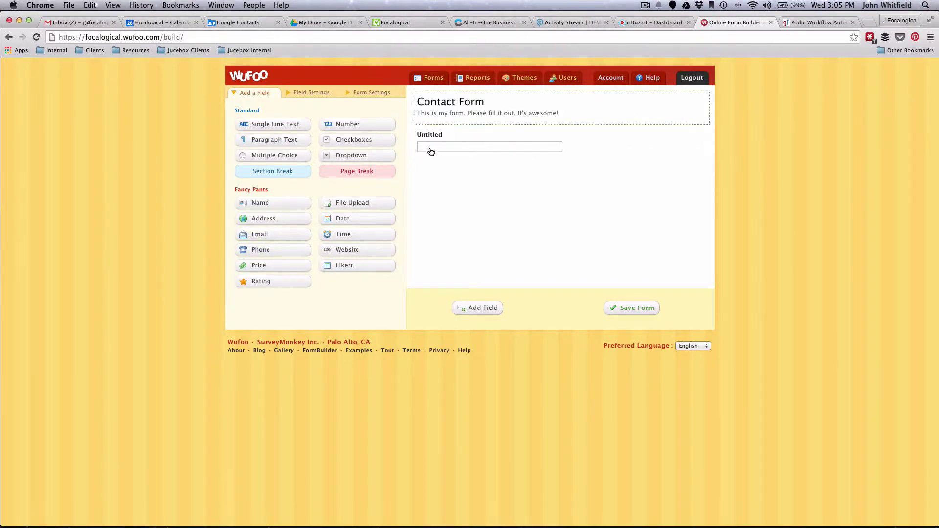
left_click_drag(261, 129, 449, 180)
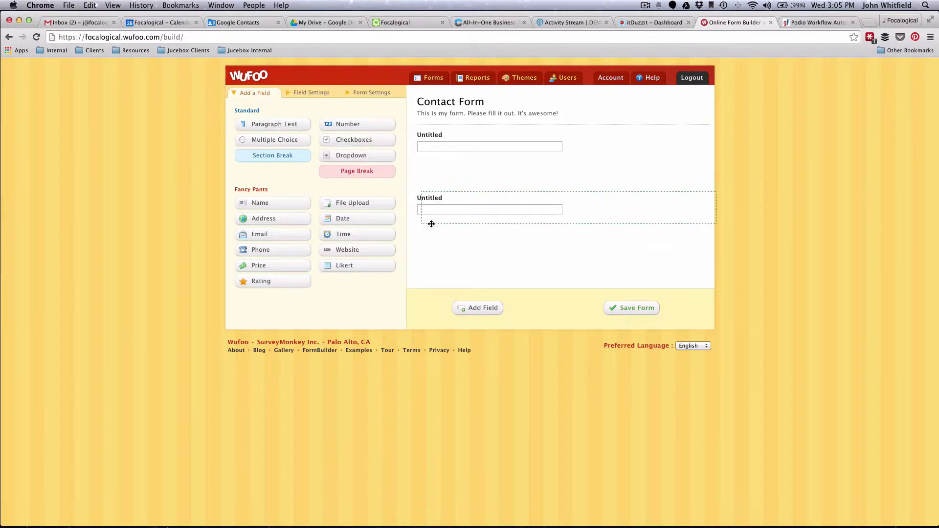
- Label the three fields First Name, Last Name and Email Address
left_click(425, 140)
left_click(273, 118)
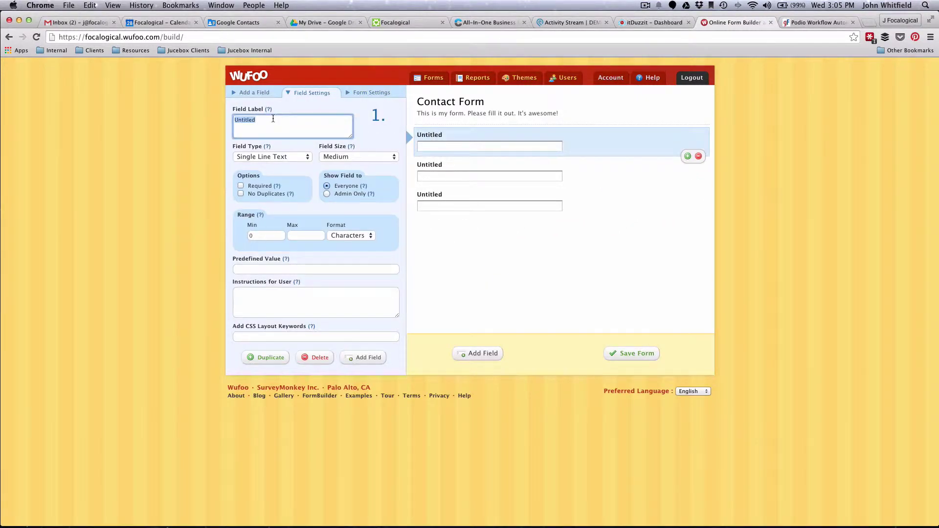
type("First Name")
left_click(441, 169)
left_click(272, 140)
type("Last Name")
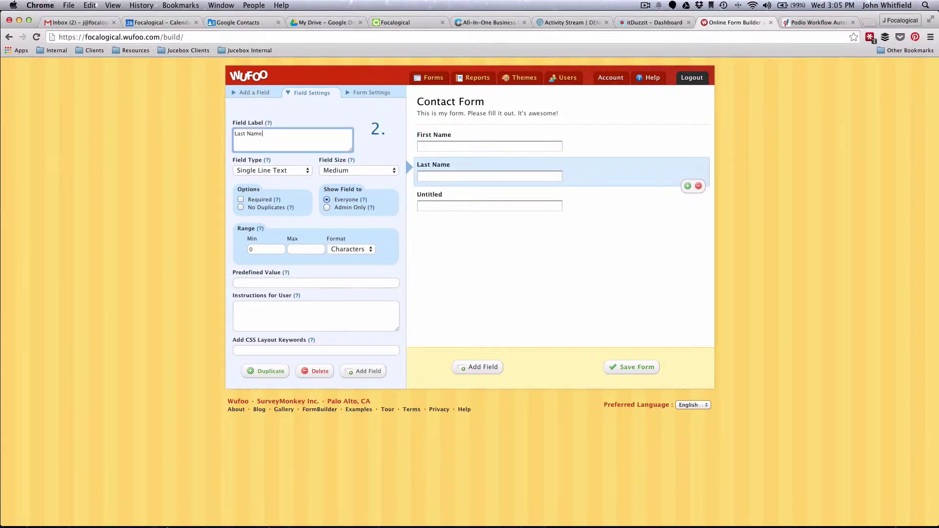
left_click(441, 196)
left_click(265, 165)
type("Email A")
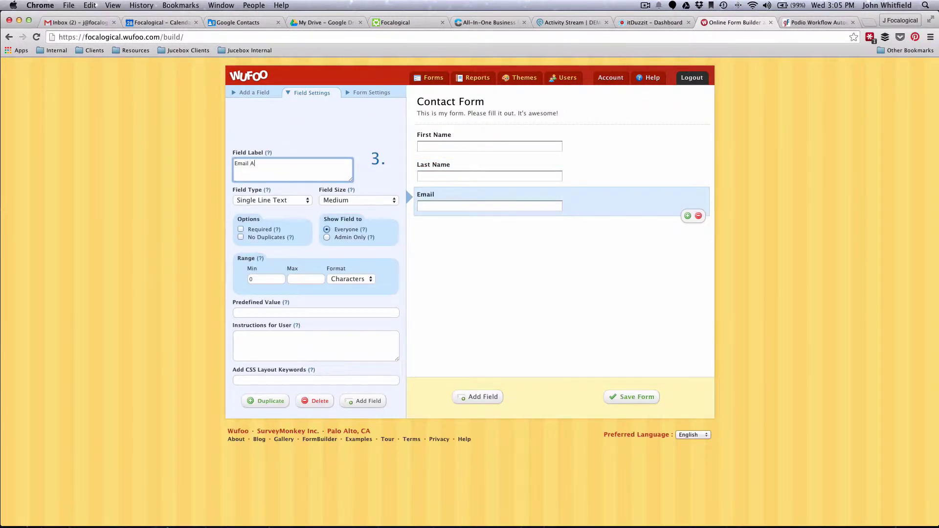
type("ddress")
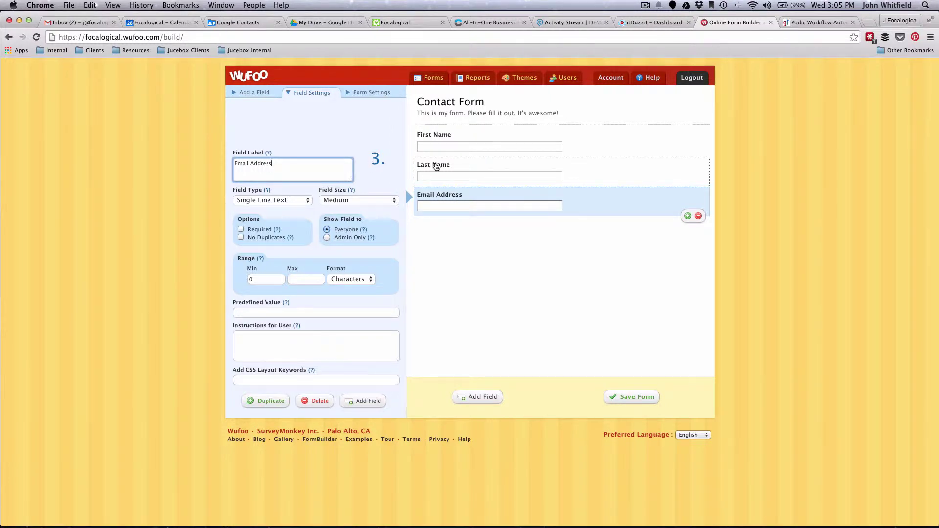
- Relabel Last Name to Phone Number and First Name to Full Name
left_click(435, 167)
left_click_drag(243, 147, 235, 134)
type("Phone Number")
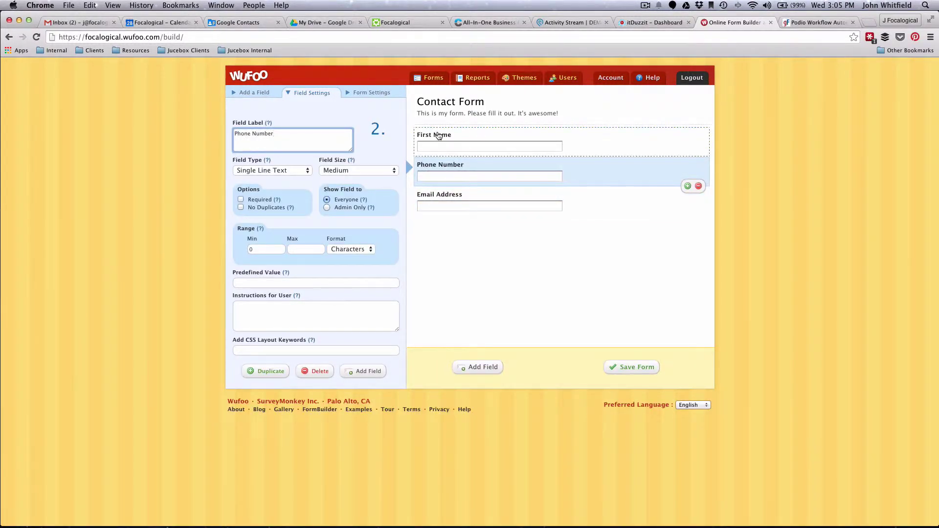
left_click(425, 136)
triple_click(284, 124)
type("Full Name")
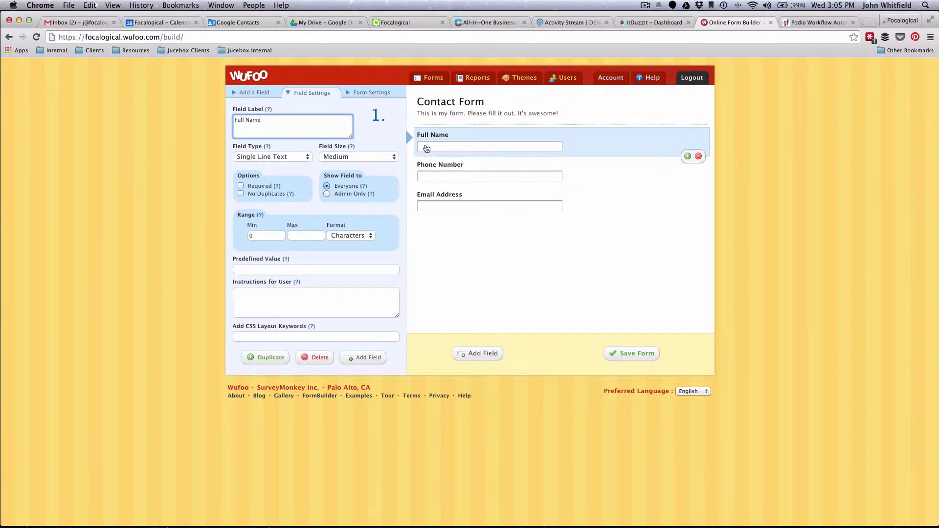
- Save the Contact Form, return to the Form Manager, and view its Share page links
left_click(631, 354)
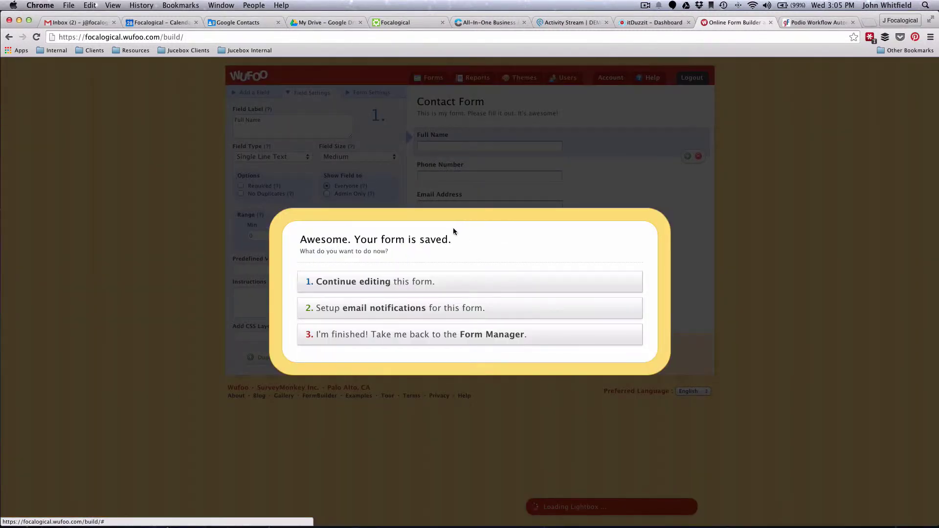
left_click(330, 335)
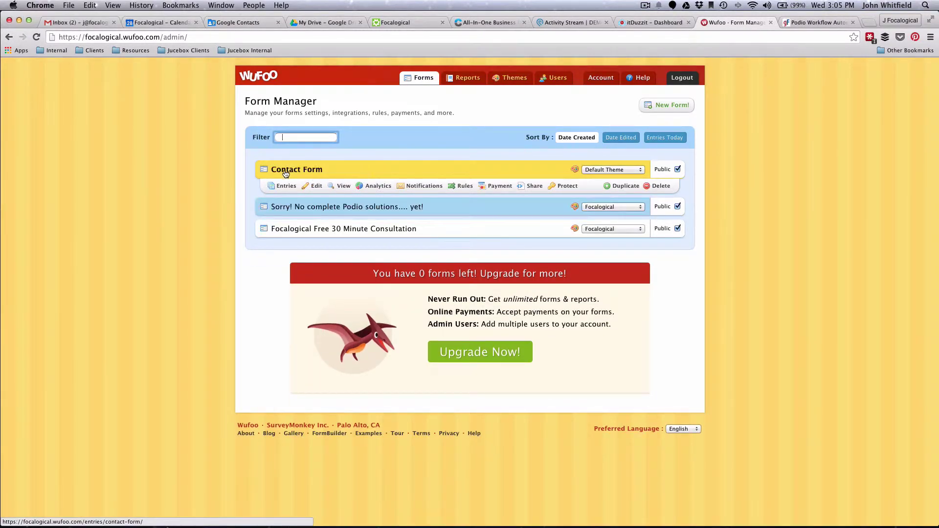
left_click(532, 188)
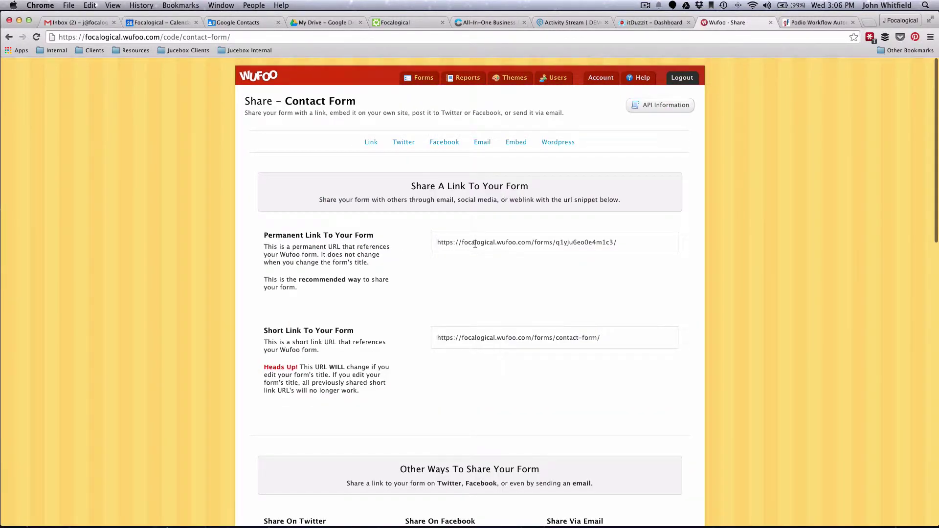
scroll(449, 281, "down", 5)
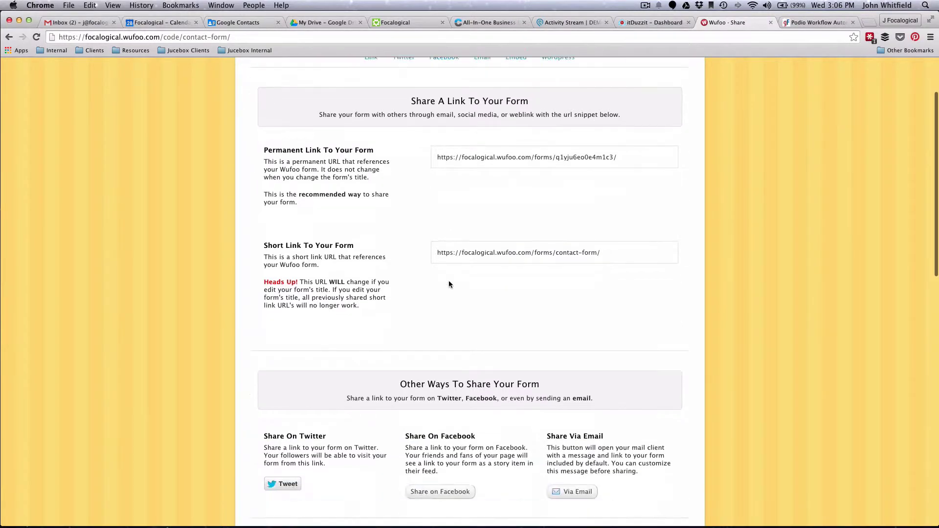
scroll(449, 282, "down", 9)
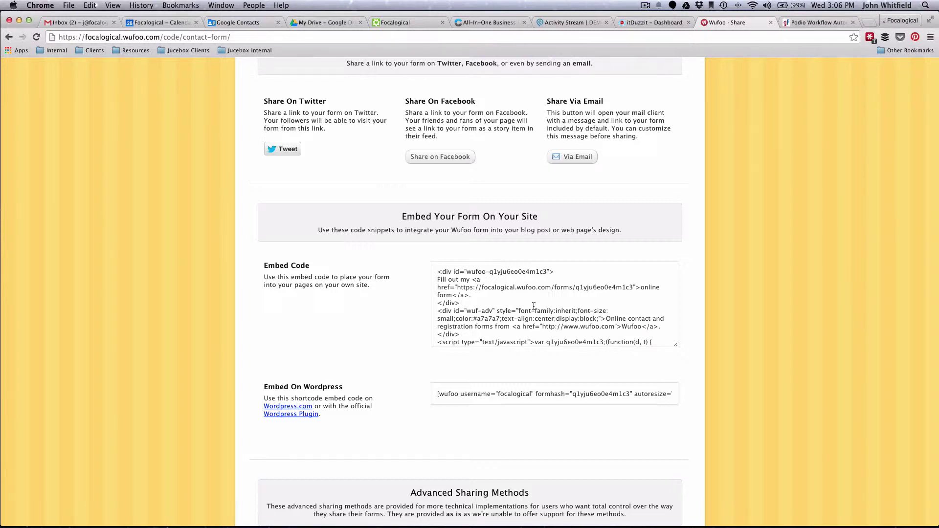
scroll(524, 212, "up", 1)
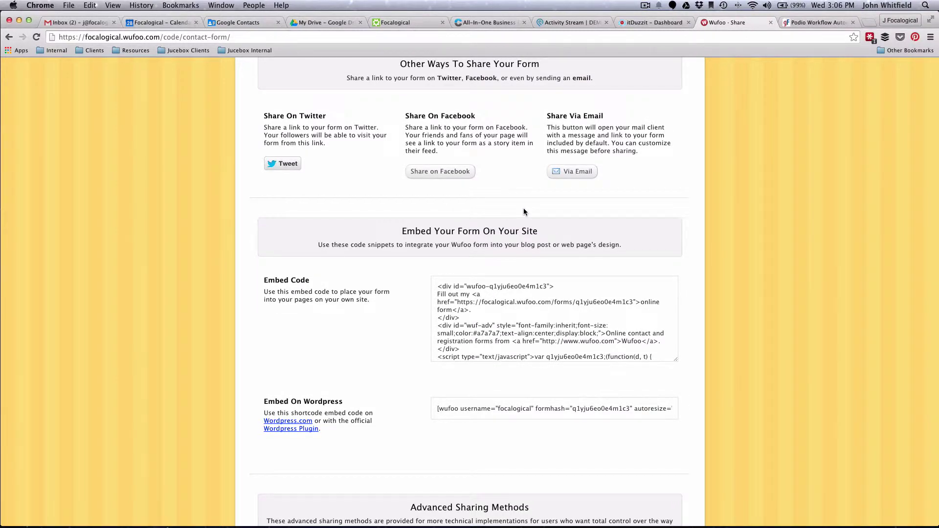
scroll(524, 212, "up", 6)
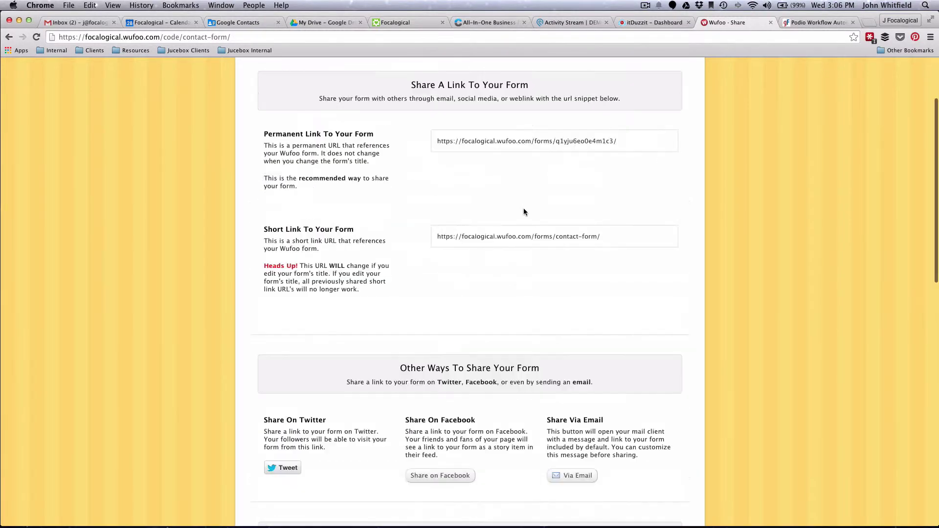
scroll(524, 208, "up", 2)
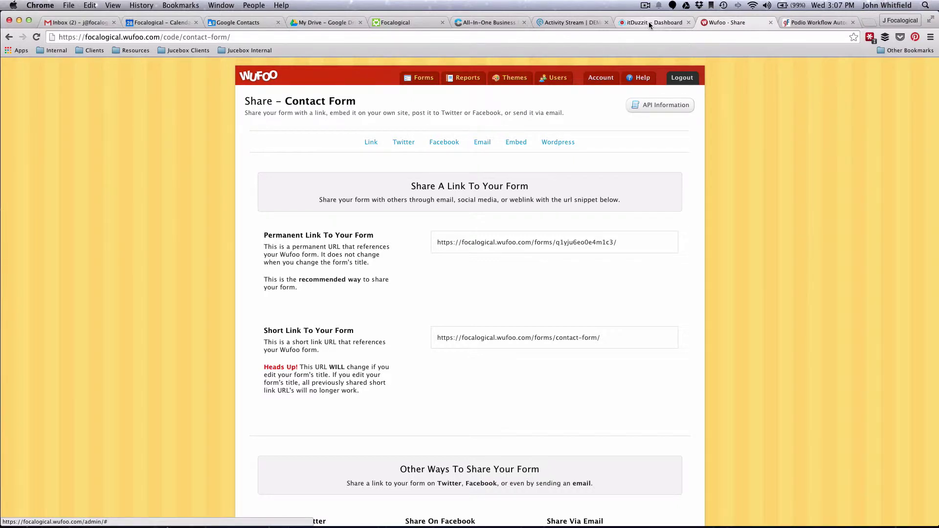
- In itDuzzit, create a new Cloud-to-Cloud integration and name it 'Small Wufoo to Podio'
left_click(648, 22)
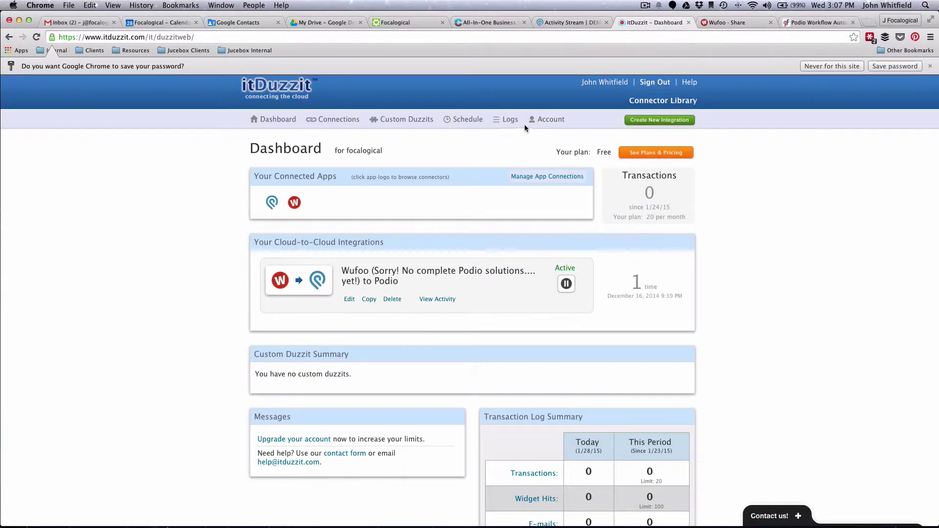
left_click(929, 66)
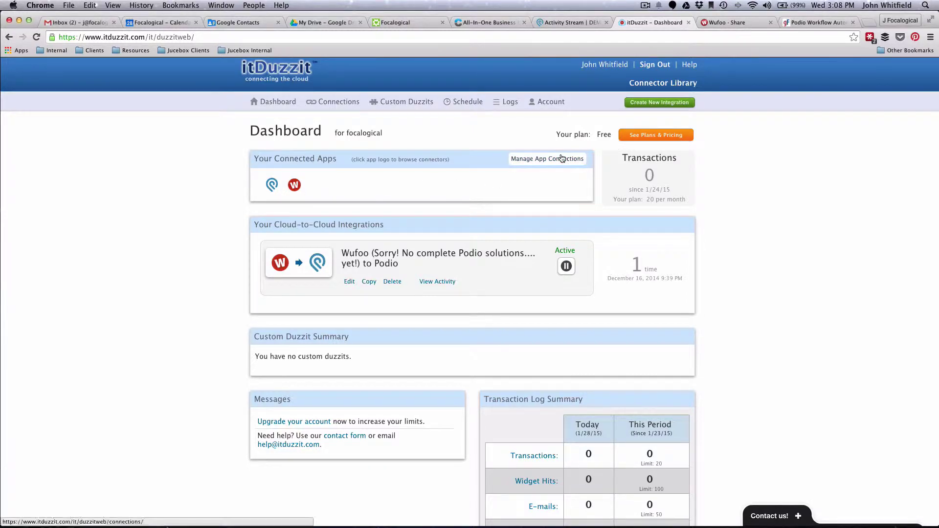
left_click(636, 103)
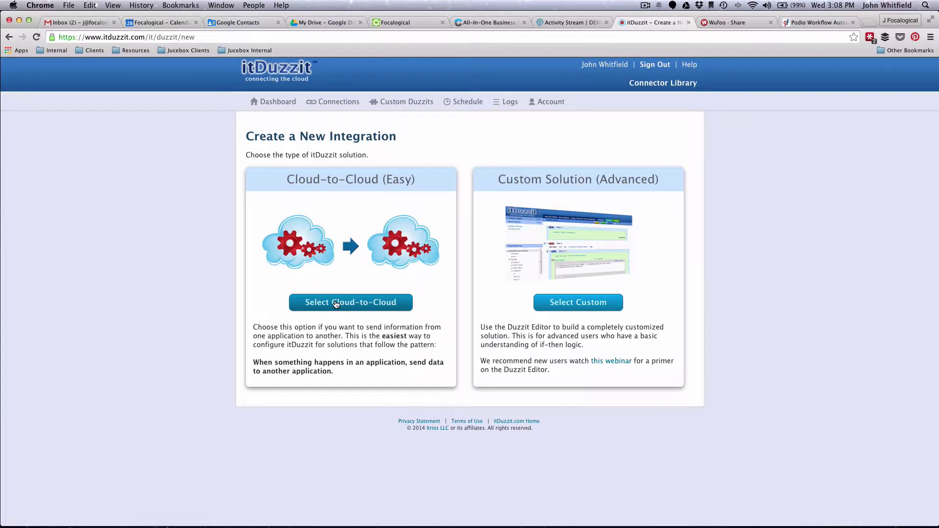
left_click(336, 303)
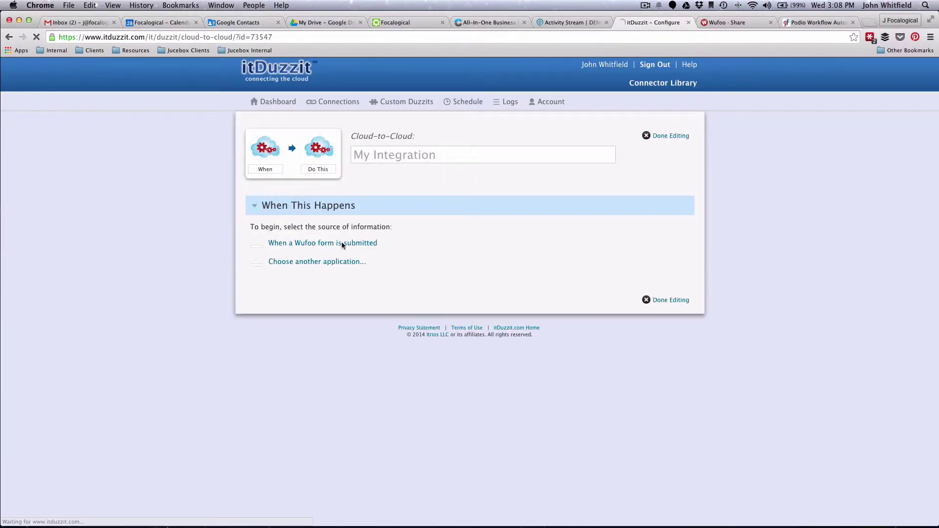
left_click(379, 156)
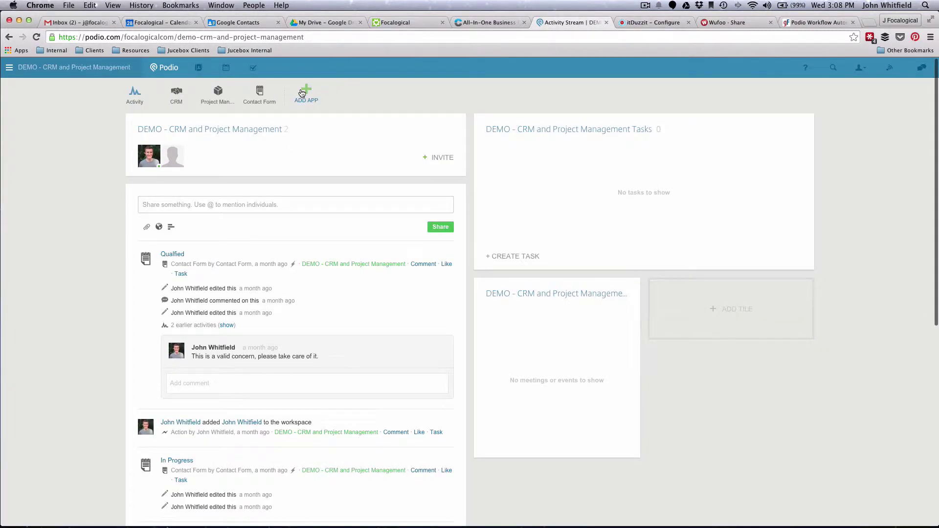
- Create the Podio app 'Small Contact Form' with item name 'Contact Form' and Table layout
left_click(301, 96)
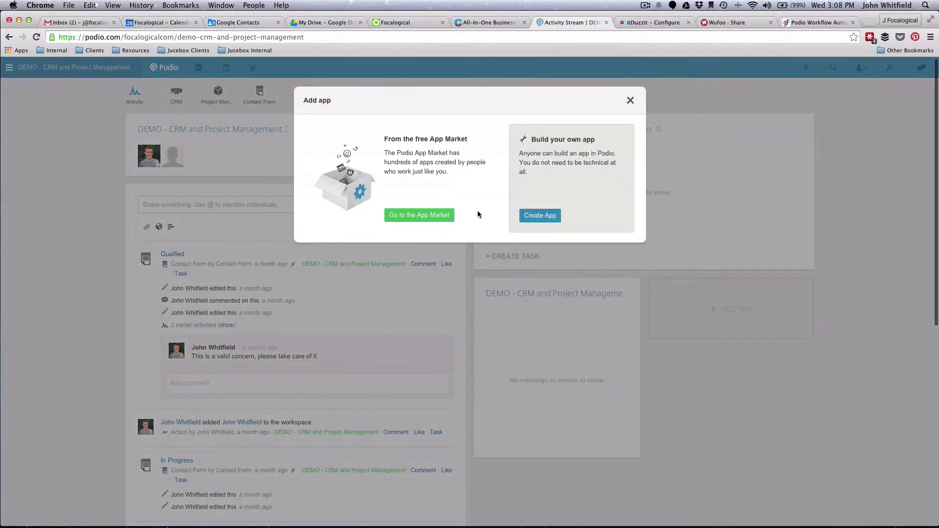
left_click(540, 215)
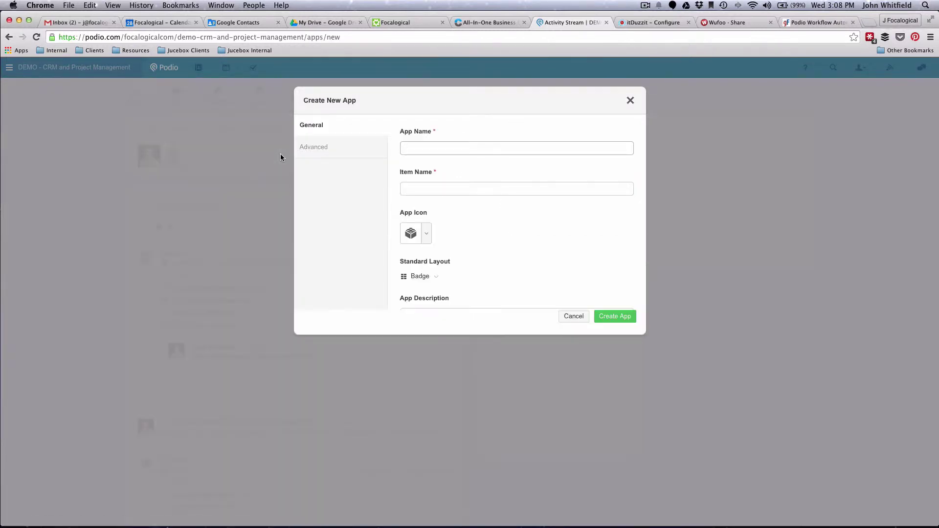
type("Small Contact Form")
left_click(437, 278)
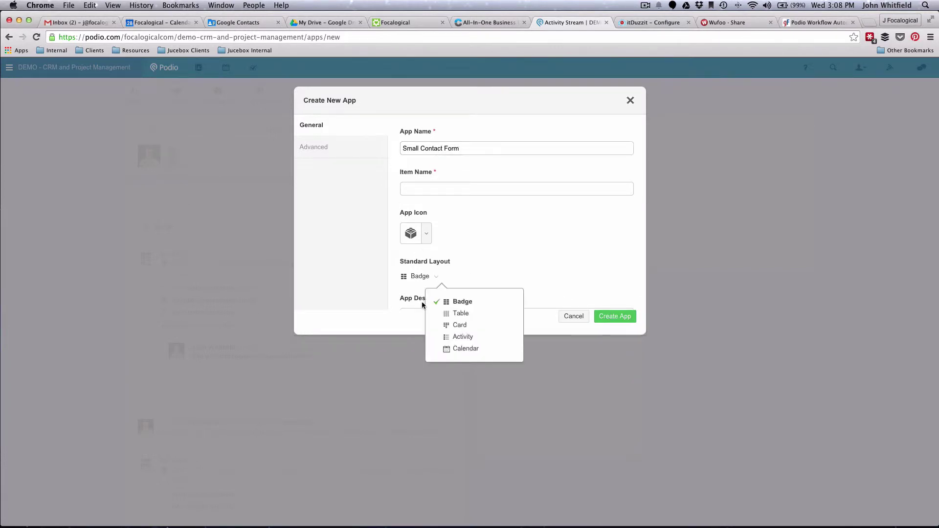
left_click(457, 313)
left_click(607, 318)
type("Contact For")
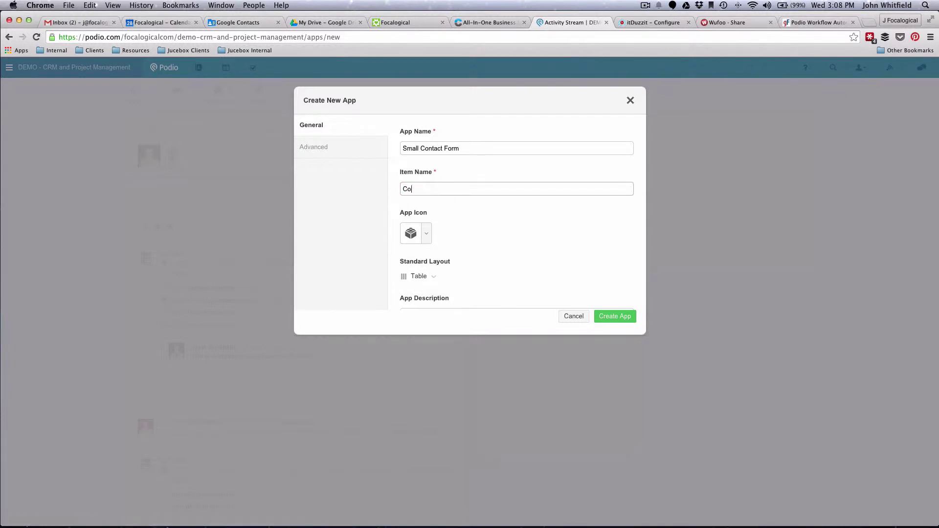
type("m")
left_click(607, 318)
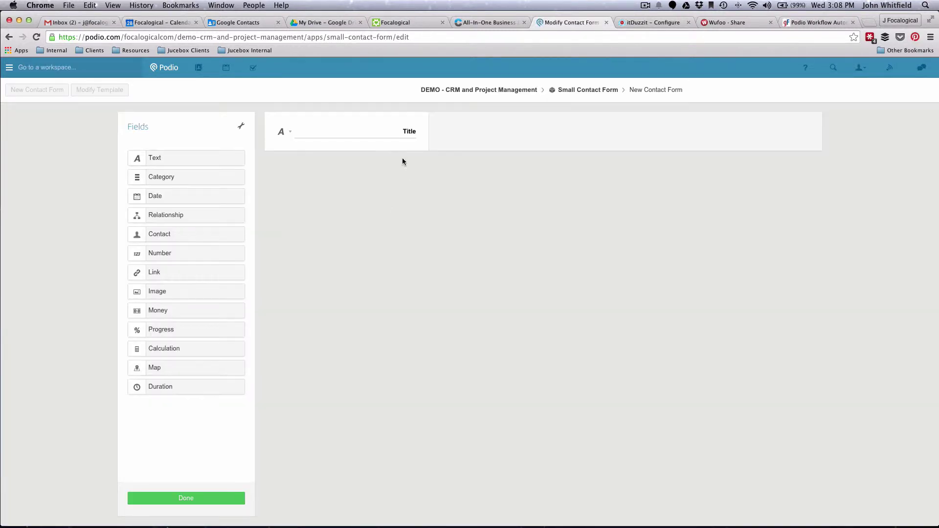
- Rename Title to Full Name and add text fields Email Address and Phone Number
double_click(401, 131)
type("Full Name")
left_click_drag(209, 159, 390, 174)
type("Email Address")
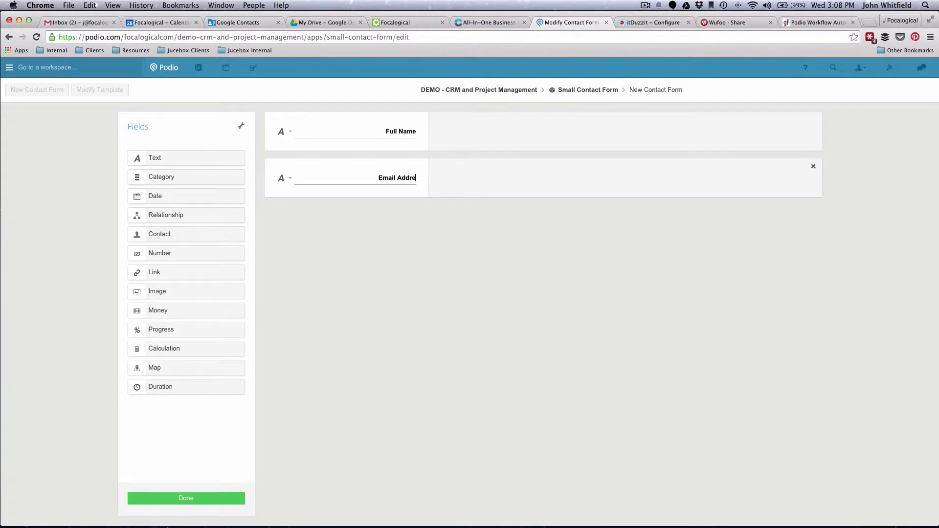
left_click_drag(164, 159, 333, 218)
left_click(391, 225)
key("shift+End")
key("BackSpace")
type("Phone")
key("BackSpace")
key("BackSpace")
key("BackSpace")
key("BackSpace")
type("H")
key("BackSpace")
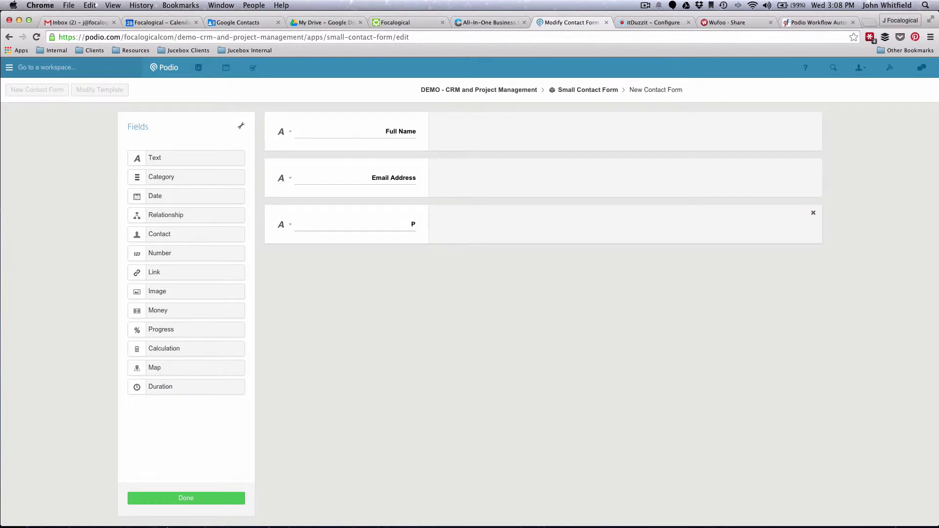
type("hone Number")
- Make Email Address a single-line field and save the app's field layout
left_click(289, 181)
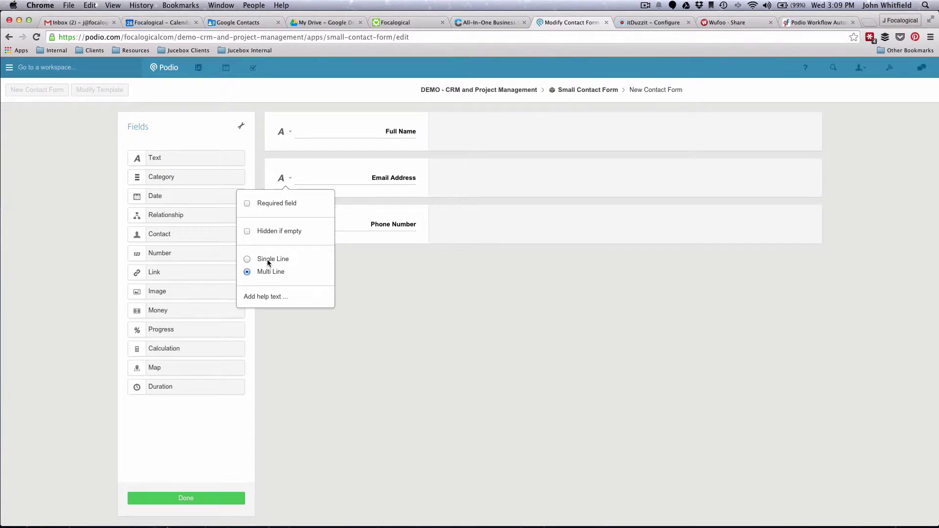
left_click(247, 259)
left_click(282, 226)
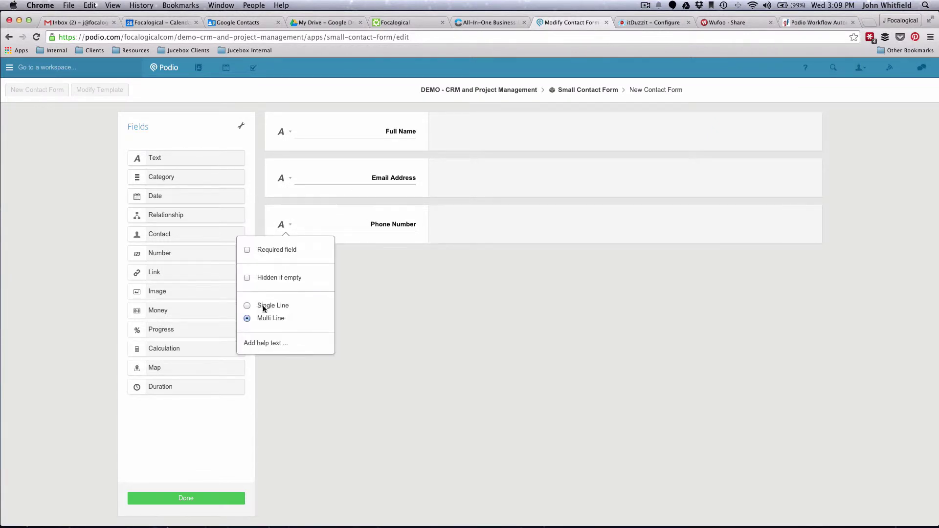
left_click(186, 498)
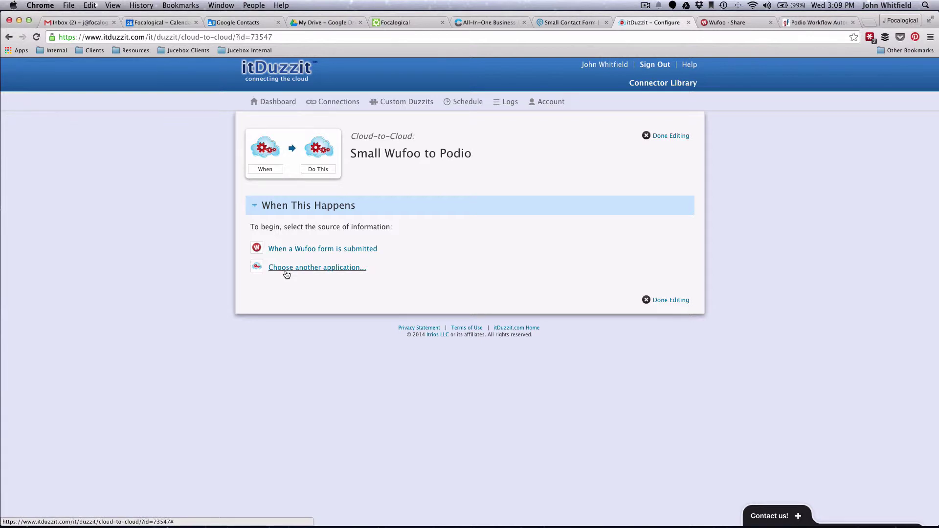
- Set the trigger to a submitted Wufoo 'Contact Form' and save it
left_click(298, 250)
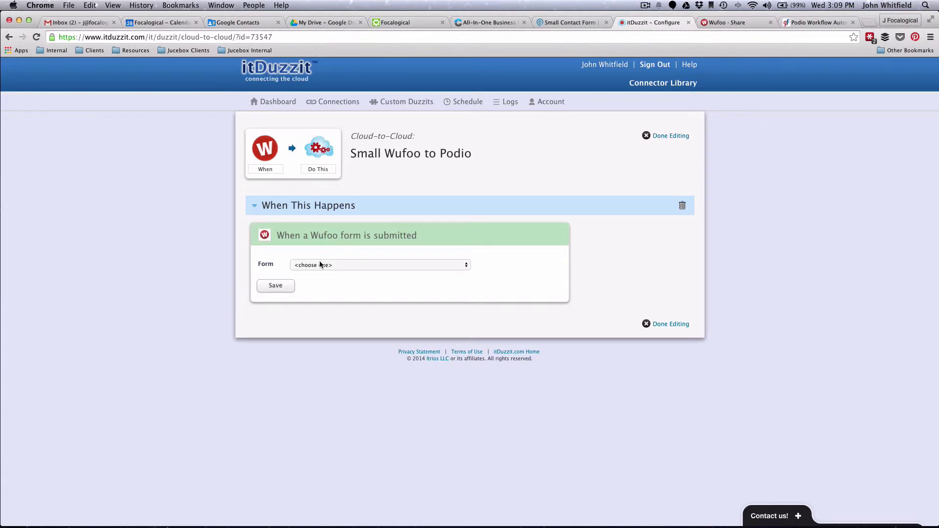
left_click(321, 265)
key("Escape")
left_click(321, 264)
left_click(321, 264)
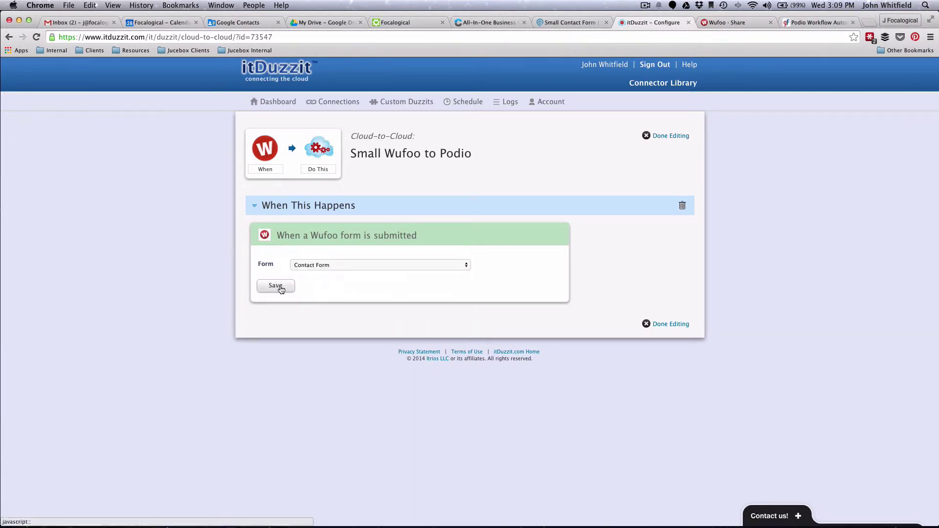
left_click(275, 286)
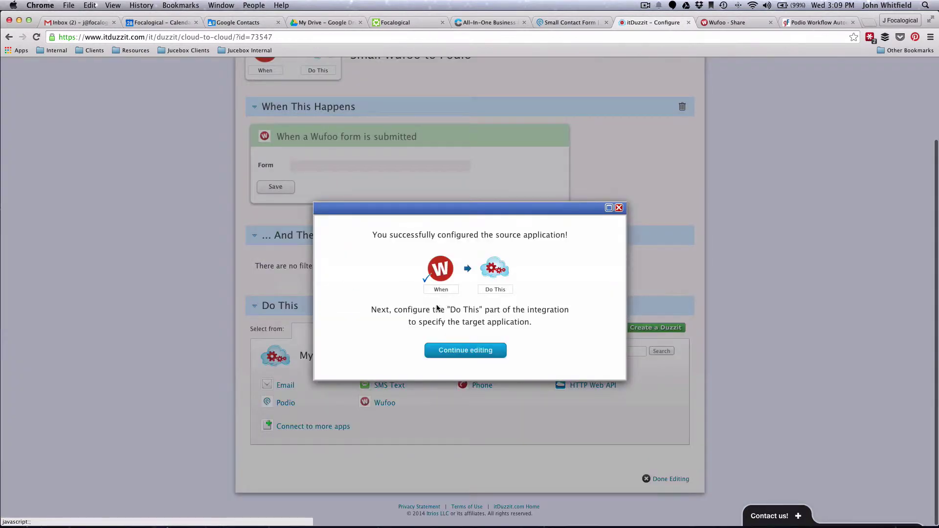
left_click(466, 350)
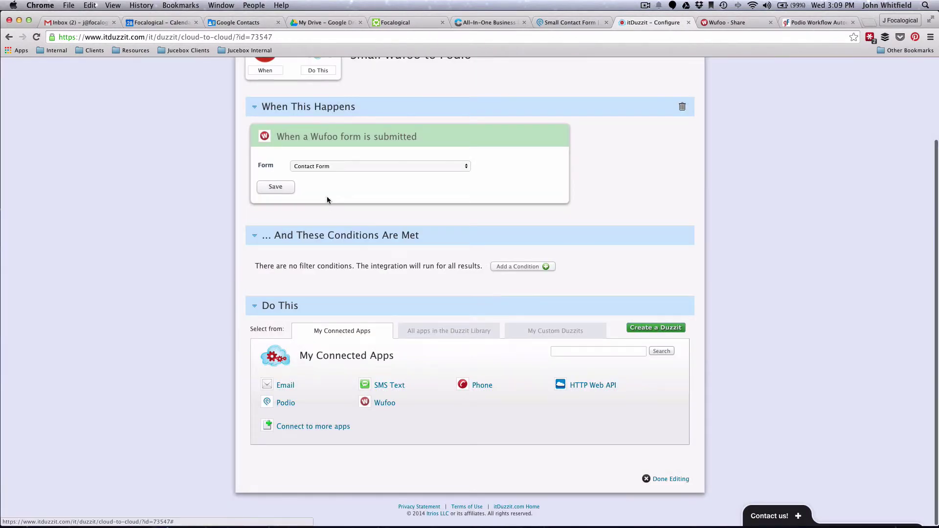
- Remove the added filter condition so the integration runs for every submission
left_click(534, 267)
left_click(326, 261)
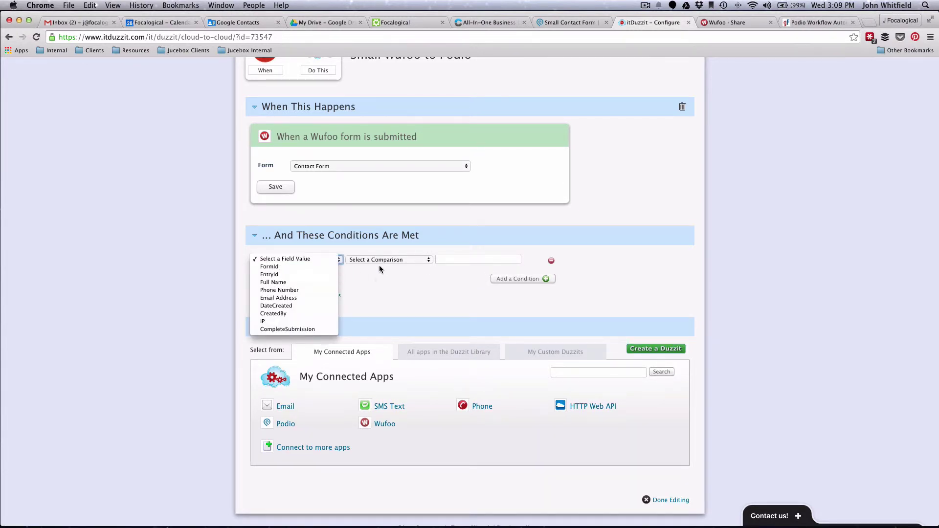
left_click(374, 297)
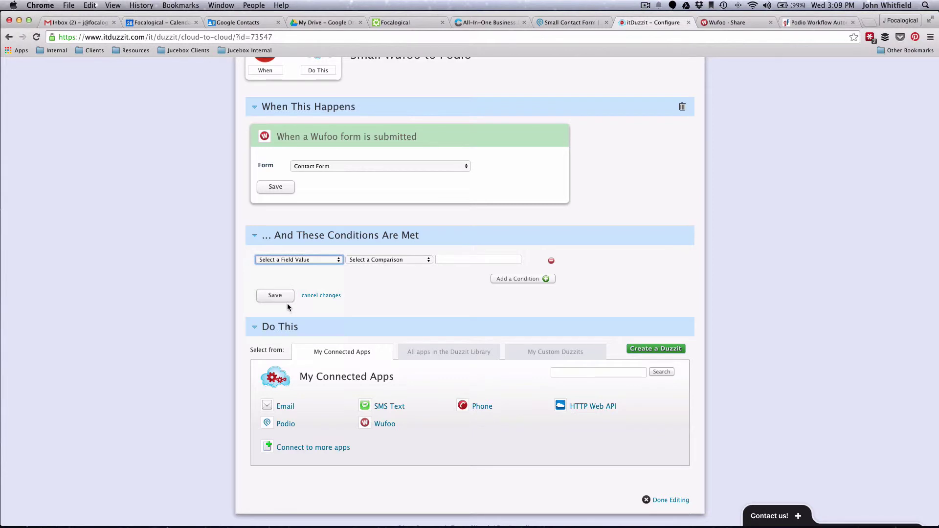
left_click(320, 296)
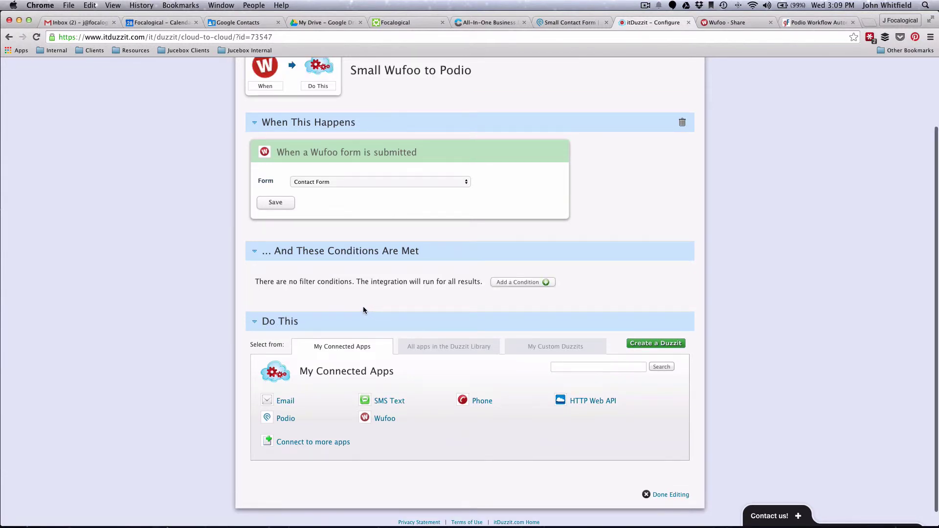
scroll(369, 307, "down", 1)
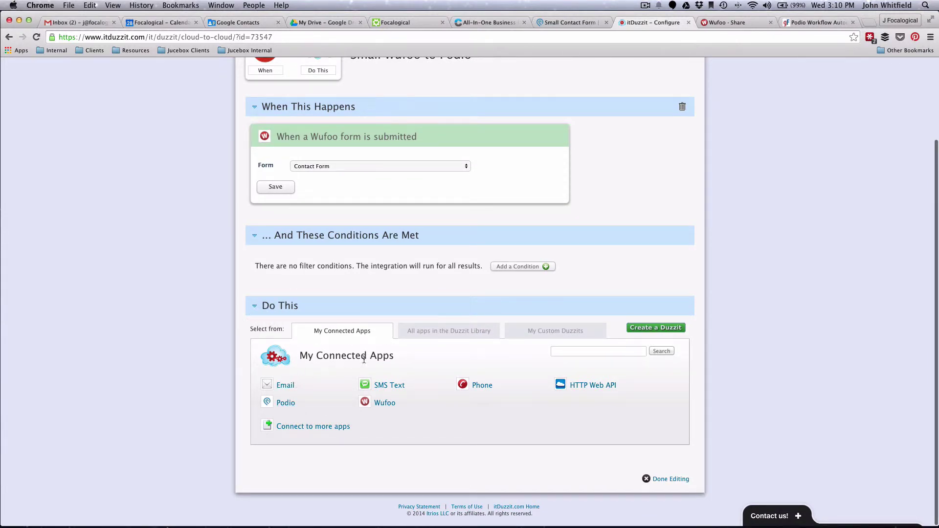
- Choose Podio's add-new-item action in the DEMO – CRM and Project Management workspace
left_click(288, 405)
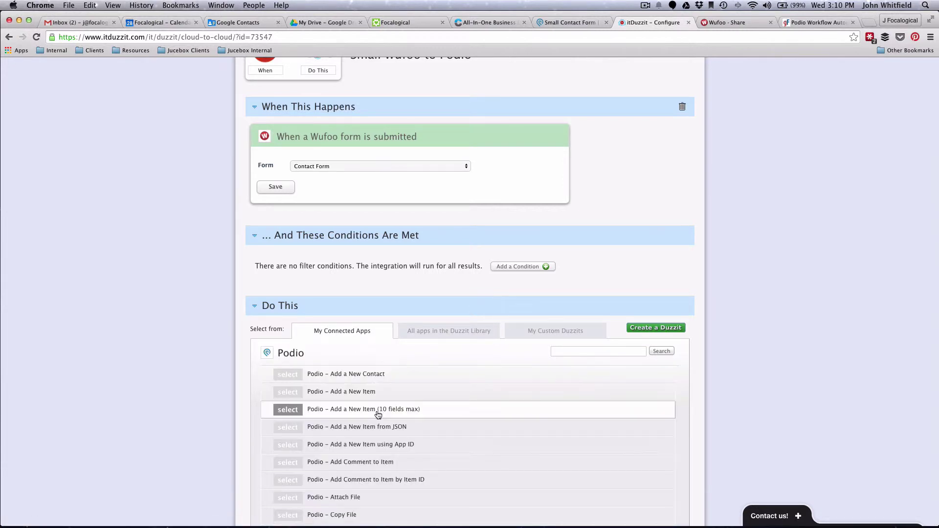
left_click(289, 392)
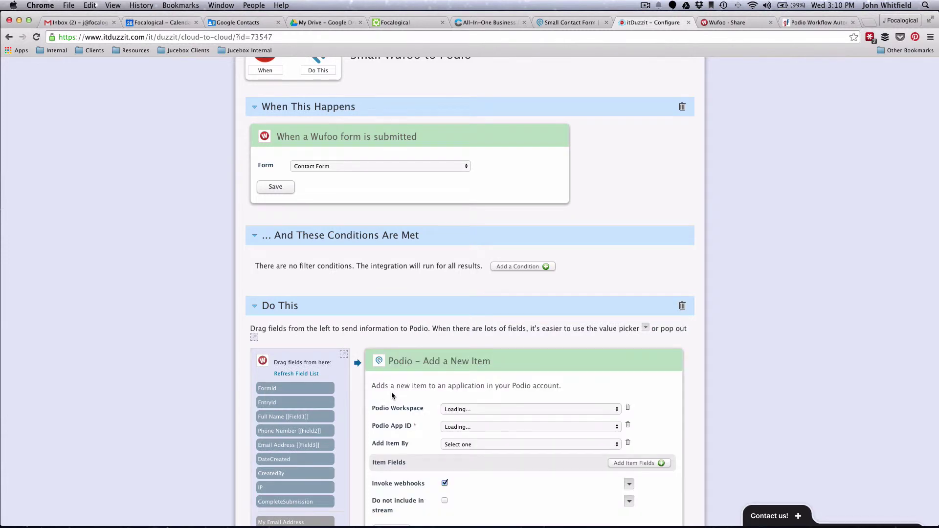
scroll(391, 395, "down", 2)
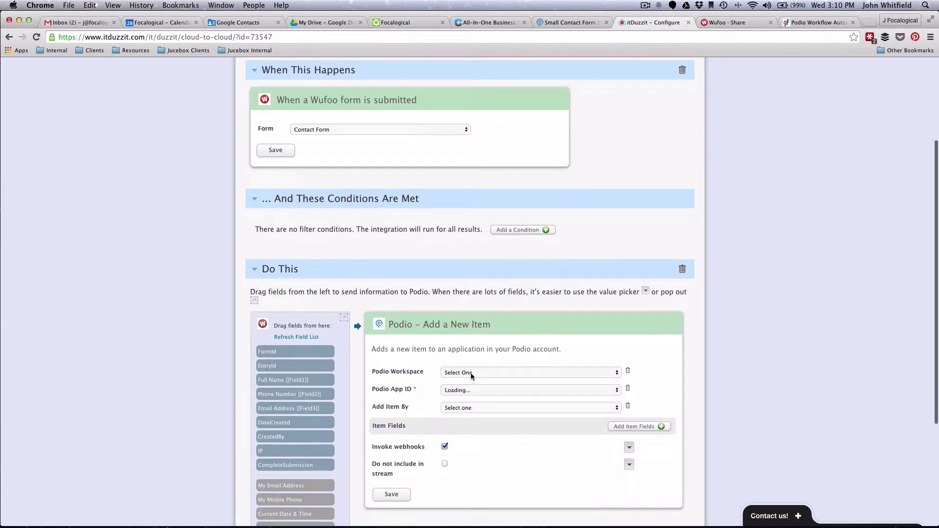
left_click(471, 372)
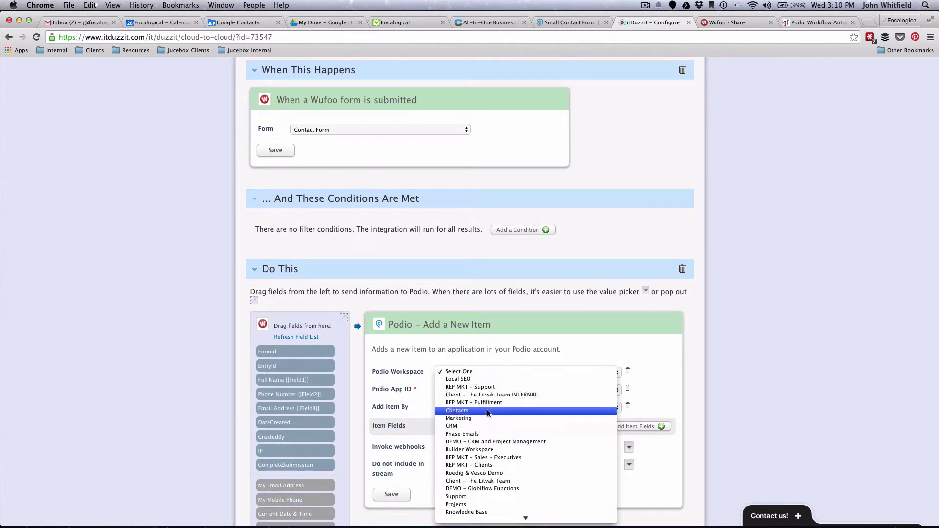
scroll(488, 414, "down", 3)
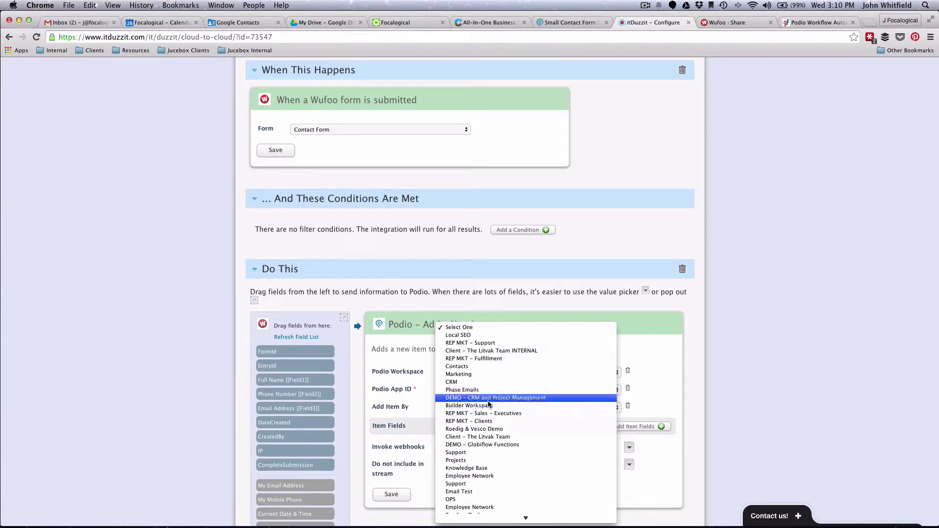
scroll(491, 426, "down", 2)
scroll(492, 431, "down", 5)
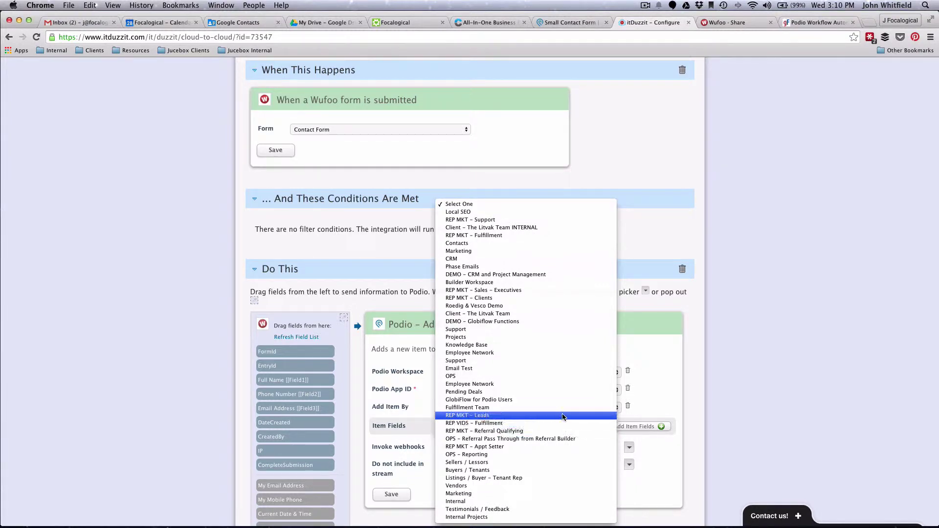
left_click(571, 22)
left_click(570, 23)
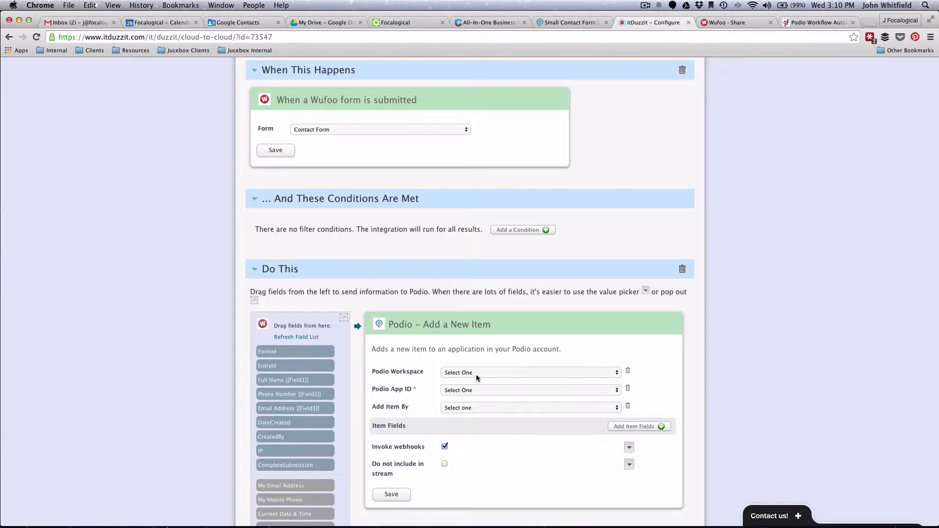
left_click(477, 375)
scroll(497, 433, "down", 1)
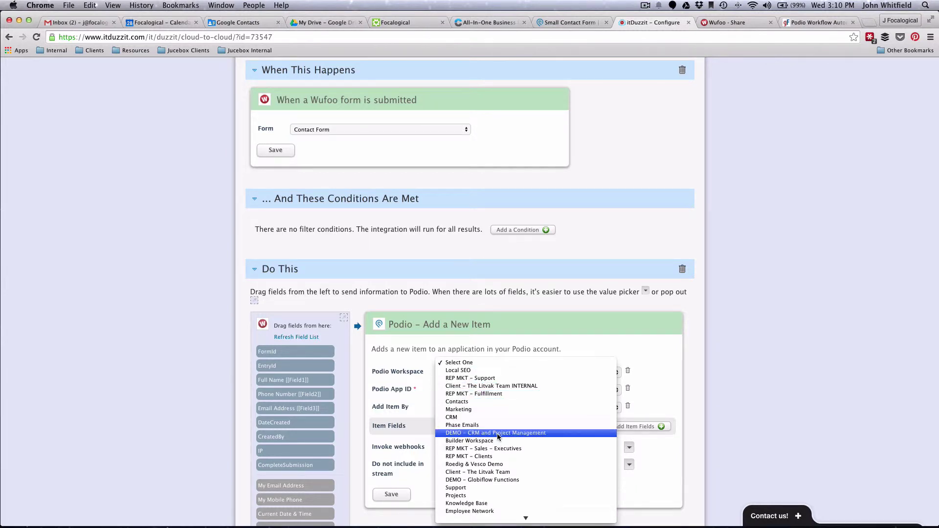
left_click(497, 434)
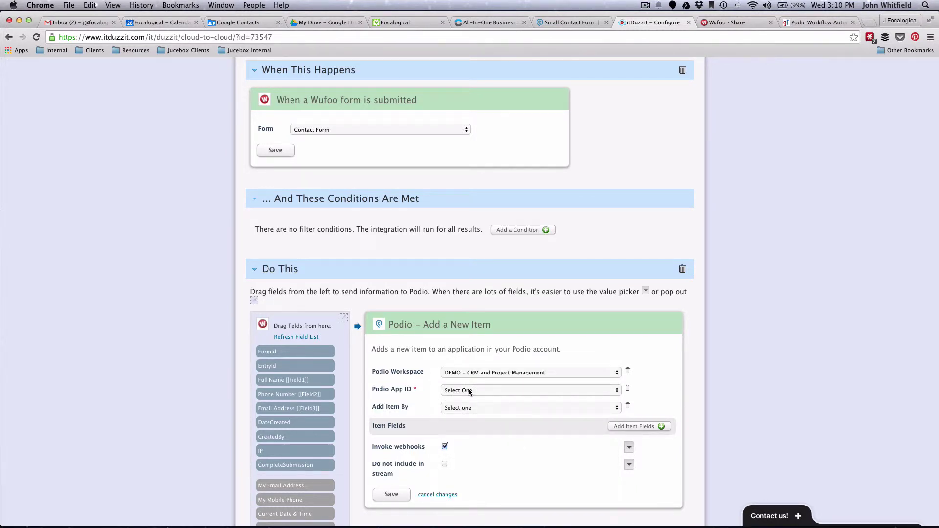
- Target the Small Contact Form app, add items by Application, and add a field row
left_click(469, 391)
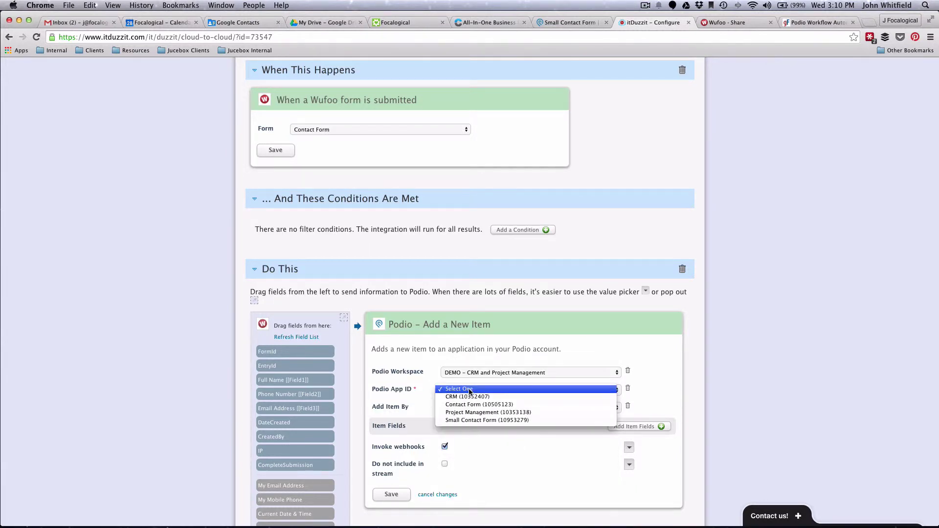
left_click(474, 422)
left_click(446, 409)
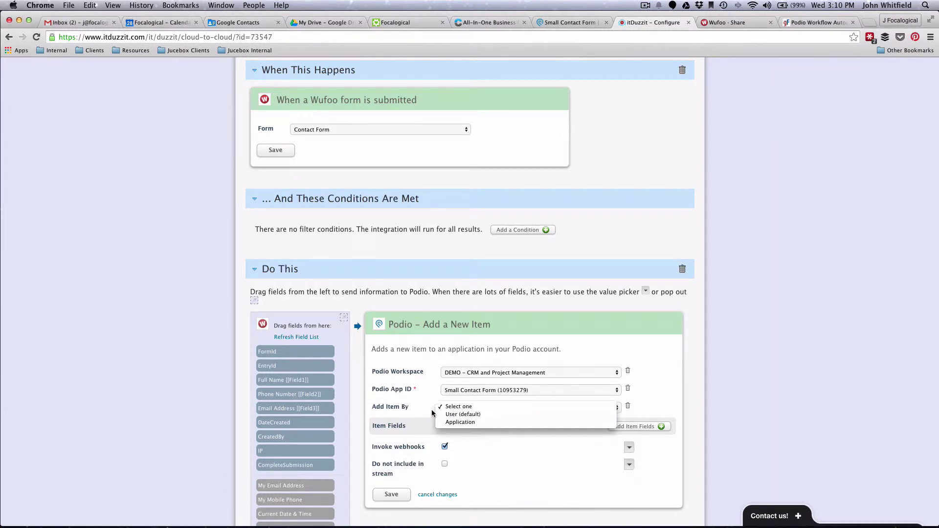
left_click(436, 413)
left_click(451, 409)
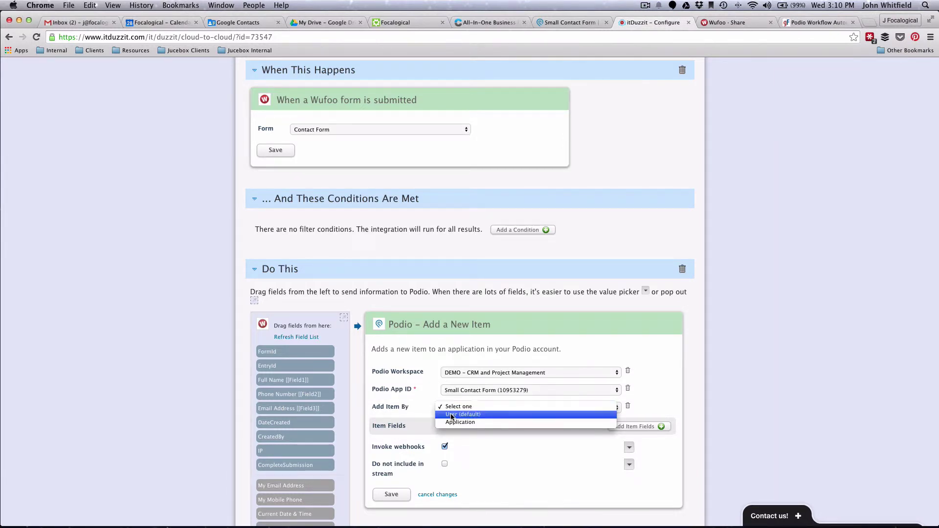
left_click(450, 423)
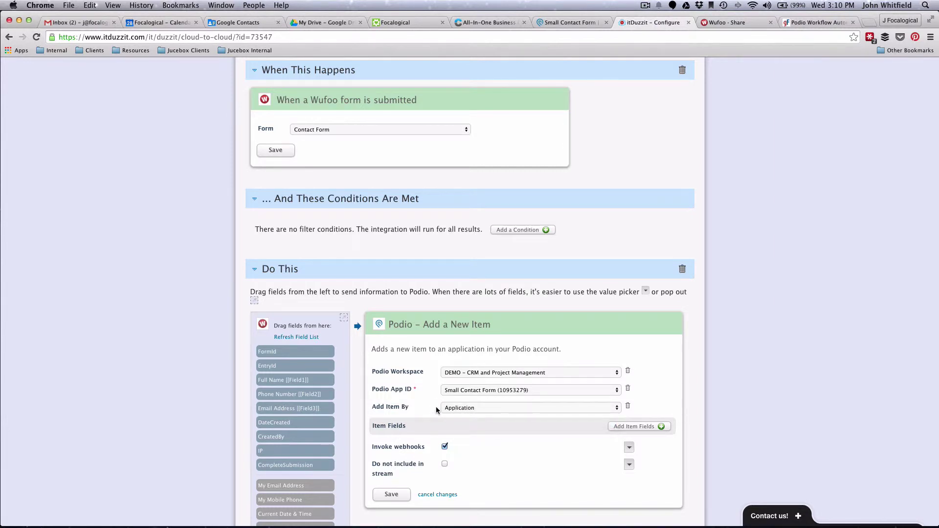
scroll(450, 426, "down", 3)
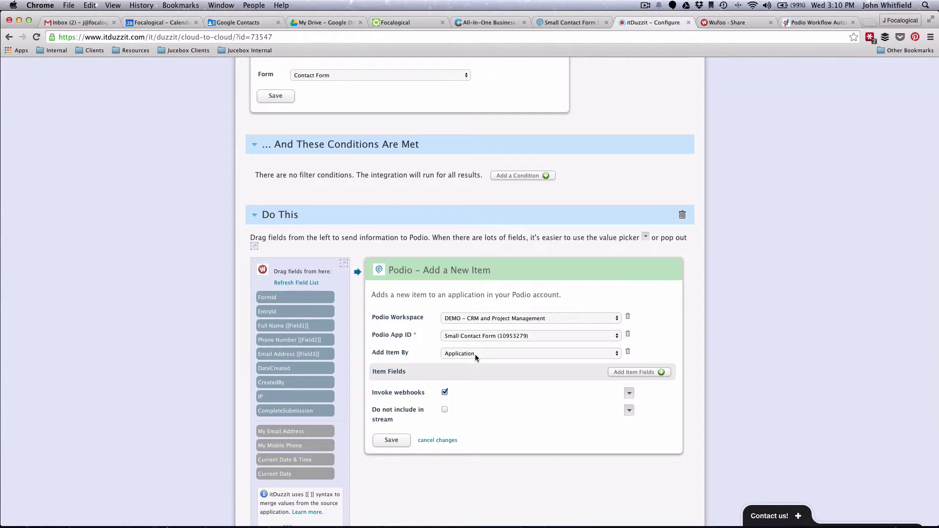
left_click(639, 372)
- Map Podio Full Name to [[Field1]] and Email Address to [[Field3]]
left_click(460, 395)
left_click(462, 398)
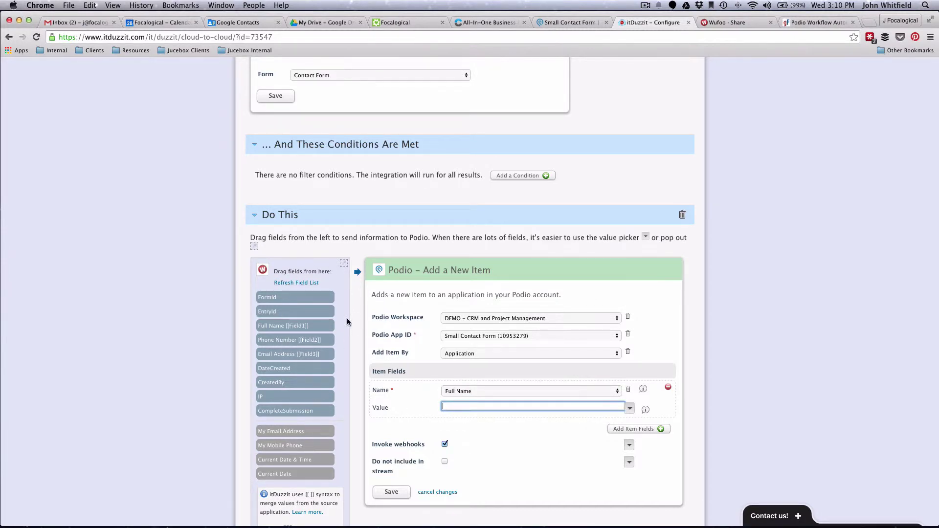
left_click_drag(276, 326, 444, 414)
left_click(648, 429)
left_click(457, 430)
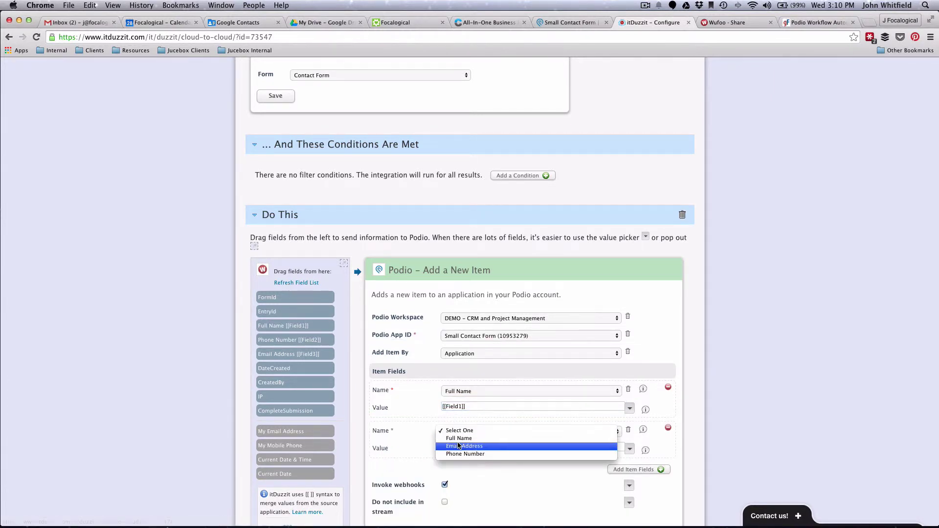
left_click(459, 445)
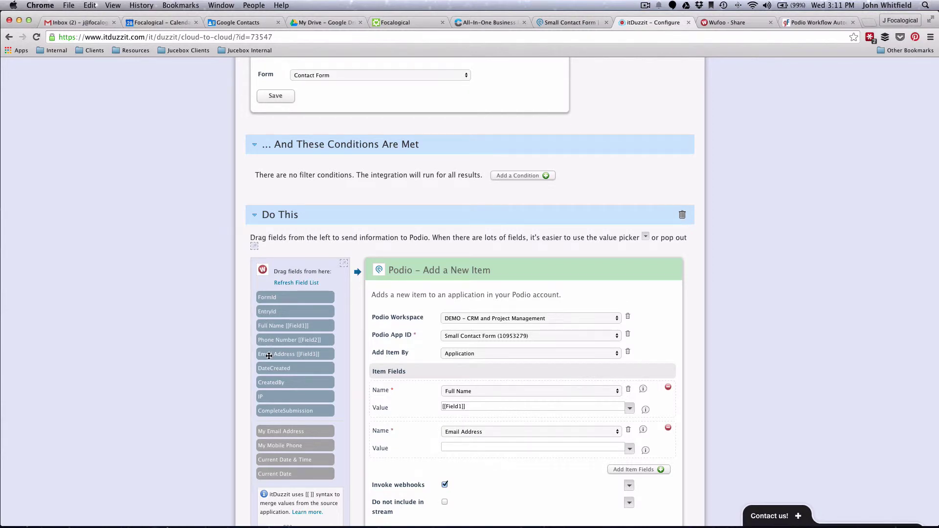
left_click_drag(269, 355, 460, 447)
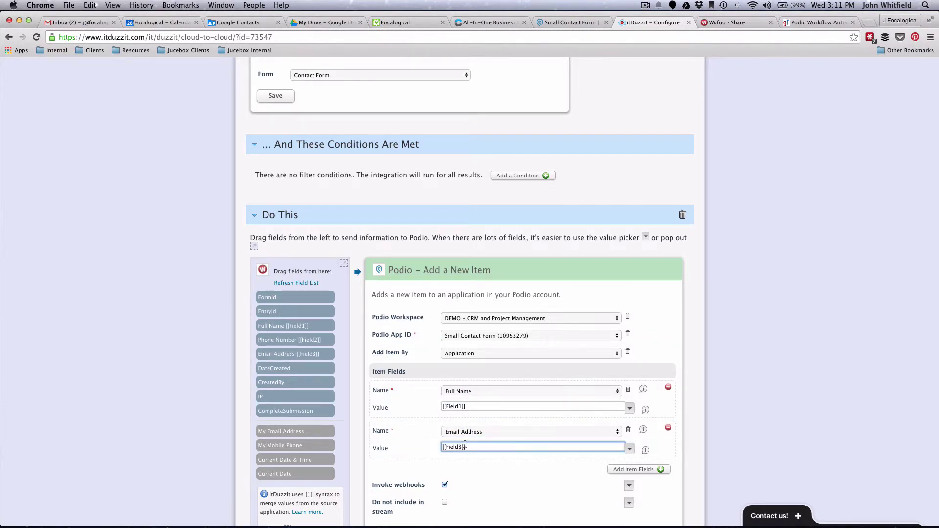
- Map Podio Phone Number to [[Field2]] and save the add-item action
left_click(655, 474)
left_click(460, 473)
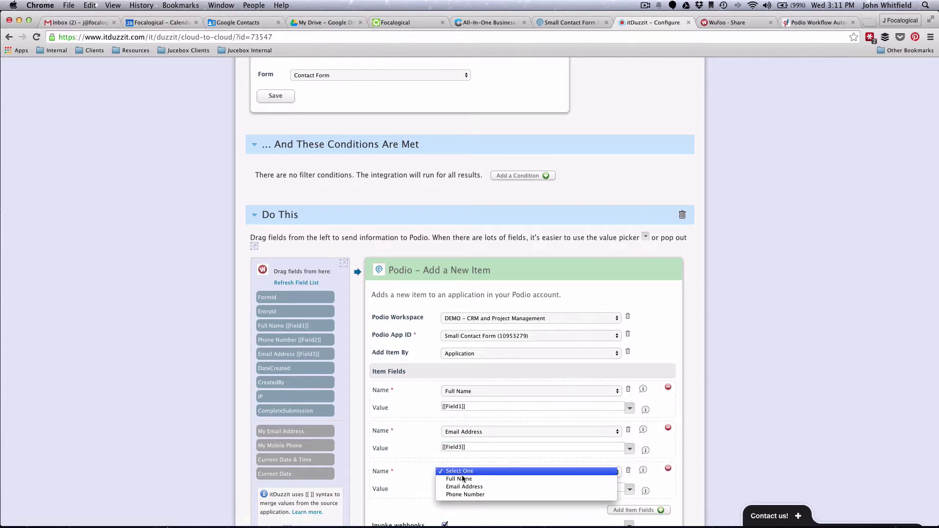
left_click(465, 494)
left_click_drag(272, 340, 360, 394)
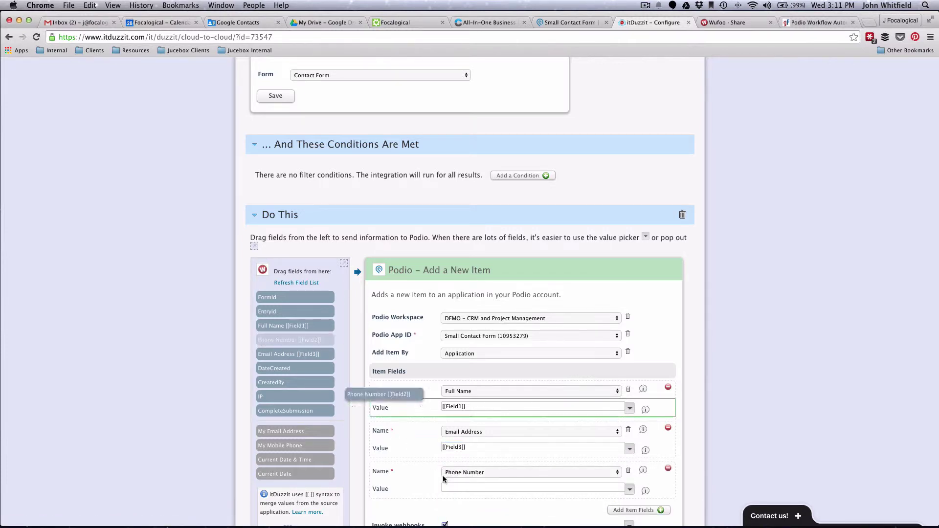
left_click_drag(445, 481, 482, 488)
scroll(433, 469, "down", 5)
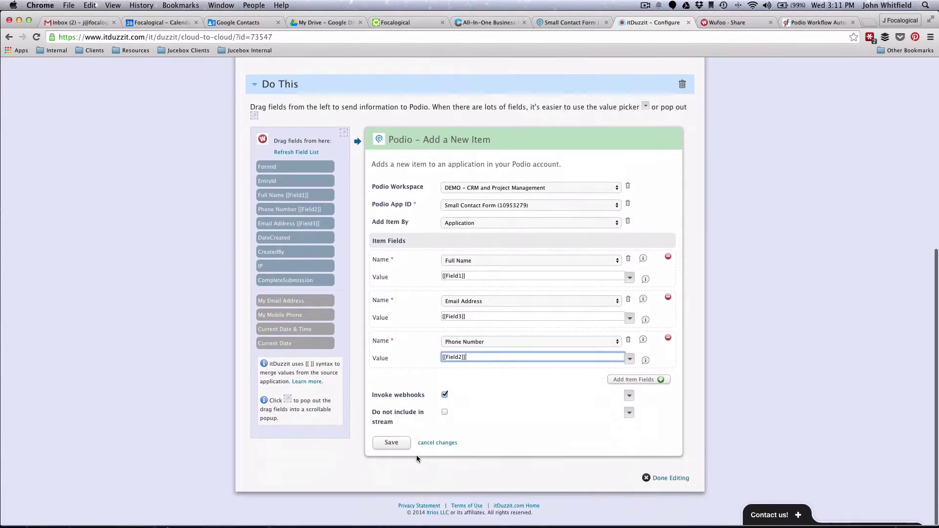
left_click(391, 443)
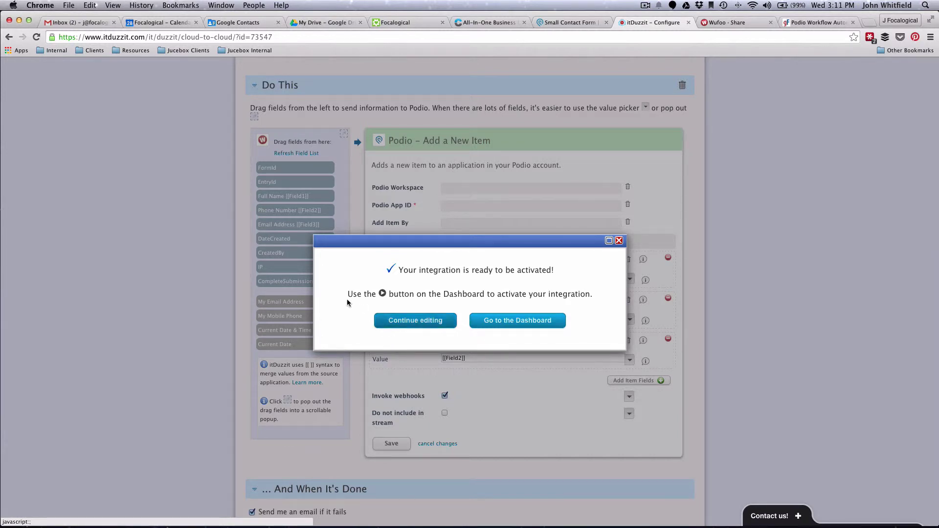
- From the itDuzzit dashboard, switch on the Small Wufoo to Podio integration
scroll(274, 162, "down", 1)
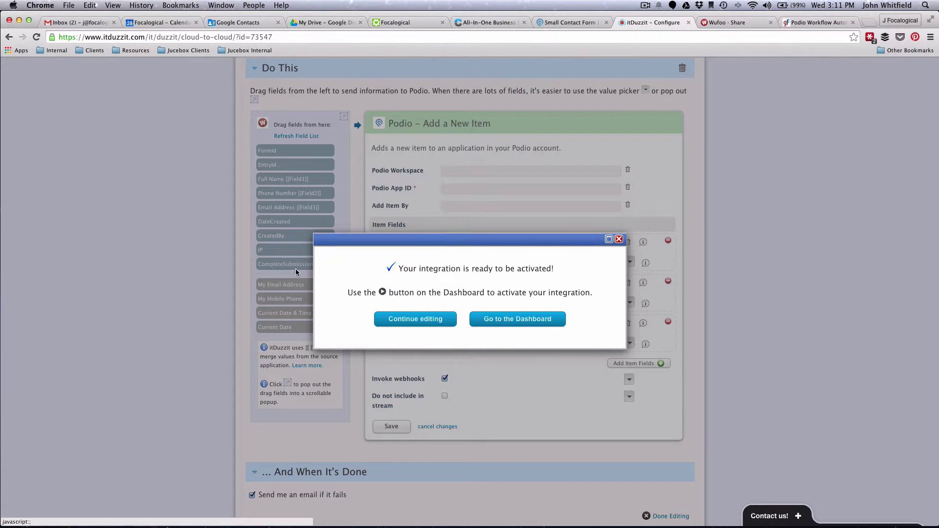
left_click(491, 322)
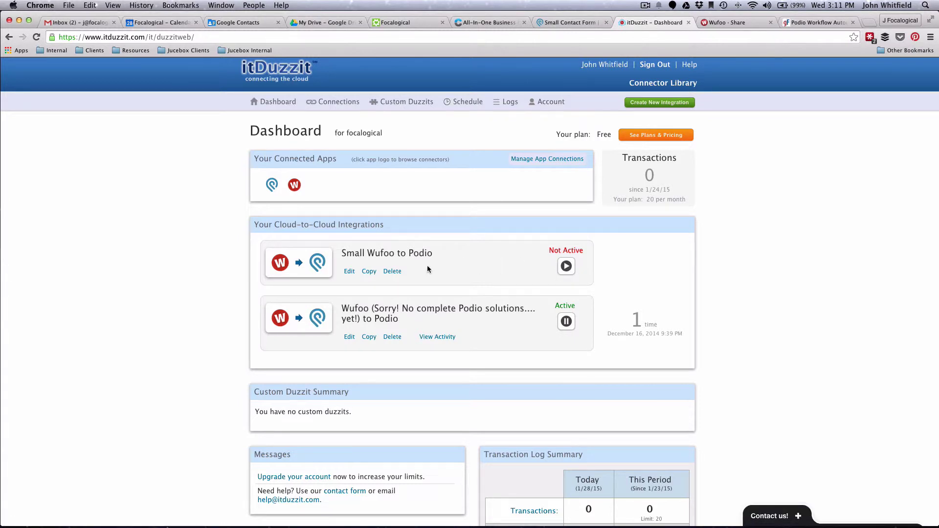
left_click(566, 266)
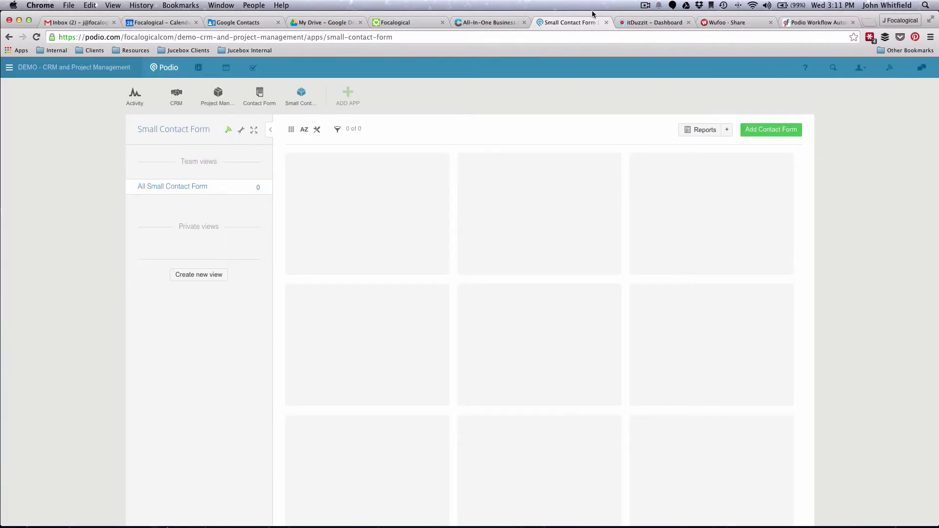
- Select the Contact Form's permanent link URL on the Wufoo Share page
left_click(717, 23)
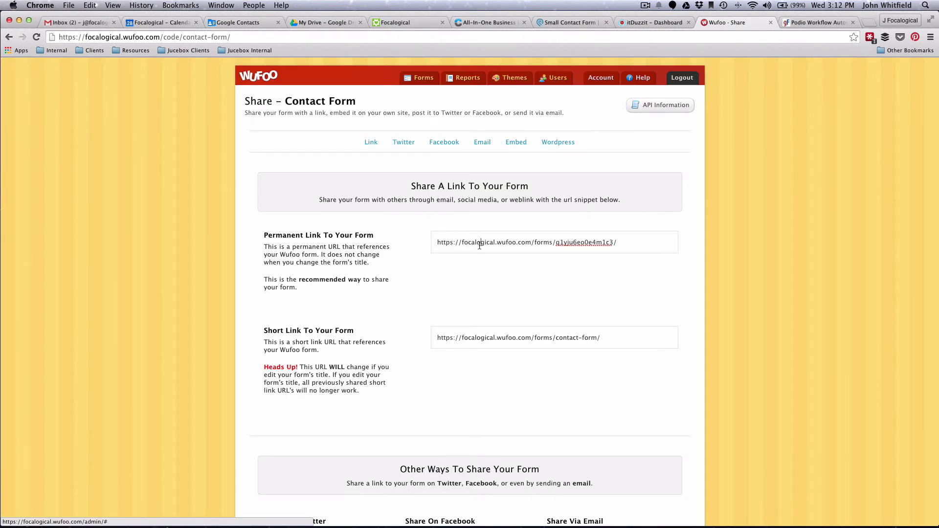
triple_click(480, 244)
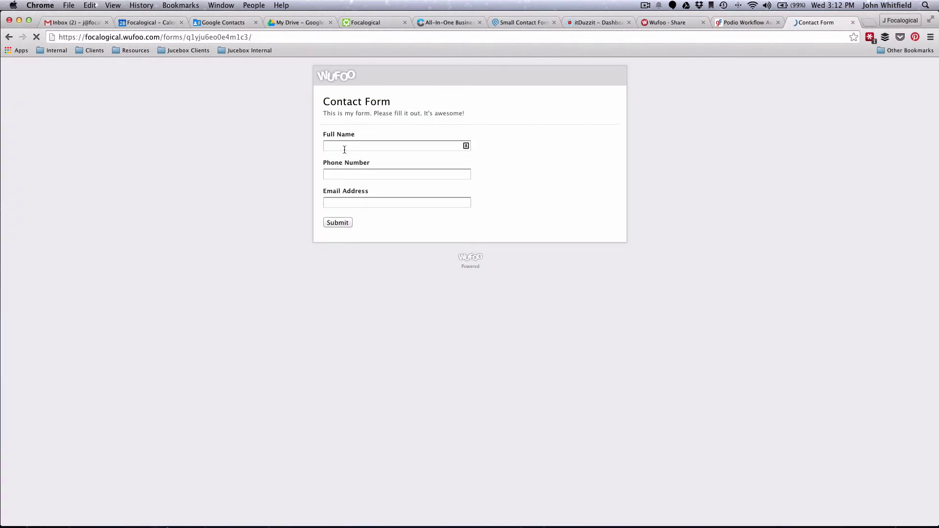
- Fill in the Contact Form's full name, phone number and e-mail fields, then submit it
left_click(344, 143)
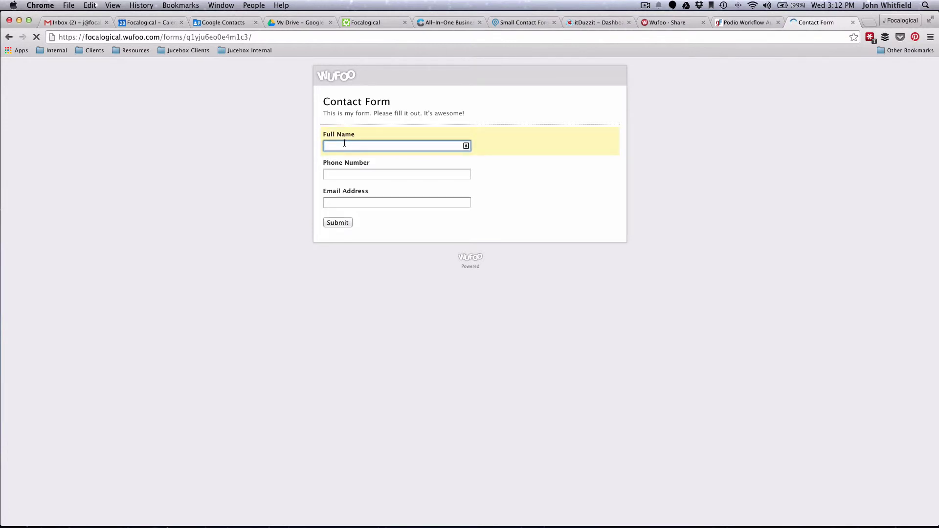
key("Tab")
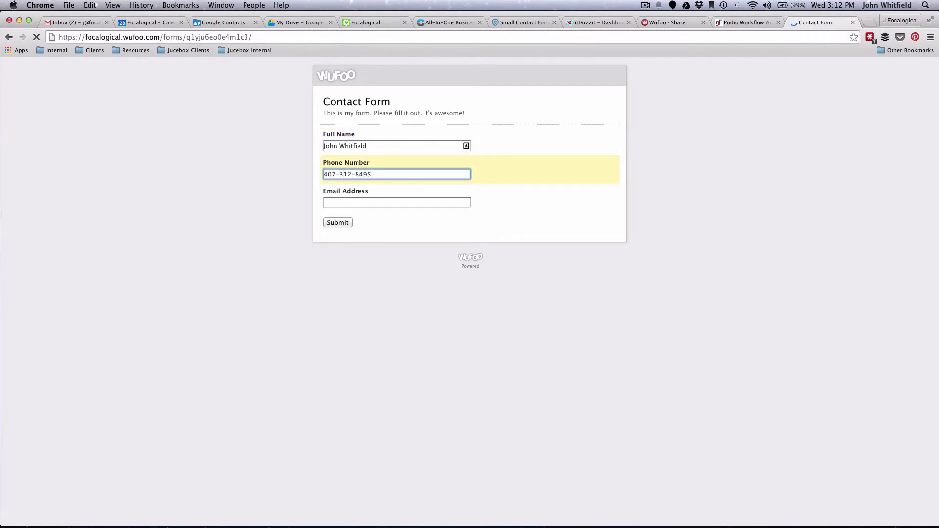
key("Tab")
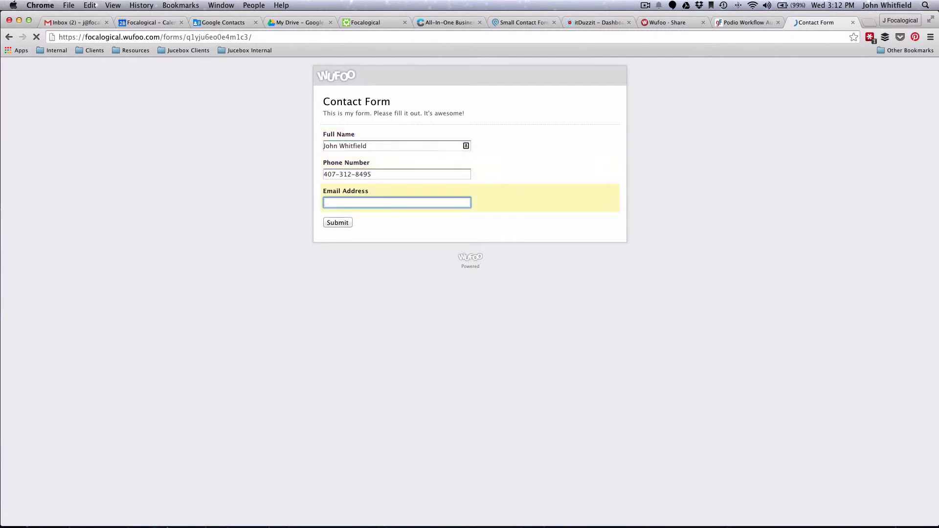
left_click(333, 224)
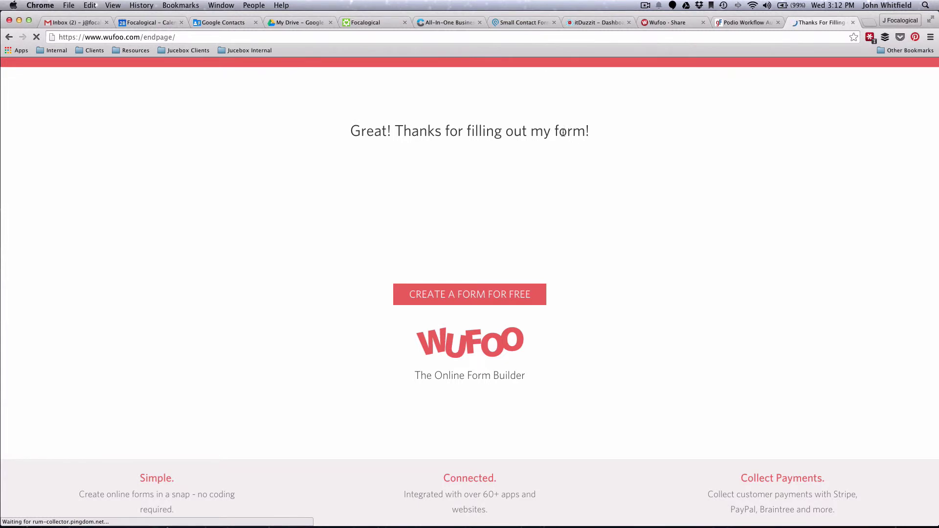
- Reload Podio's Small Contact Form app so the test submission appears as 1 item
left_click(521, 21)
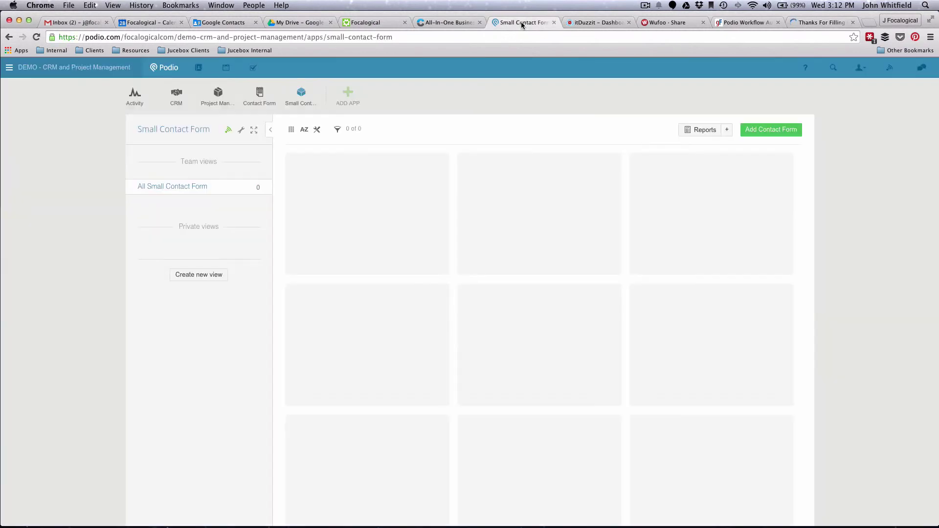
left_click(300, 93)
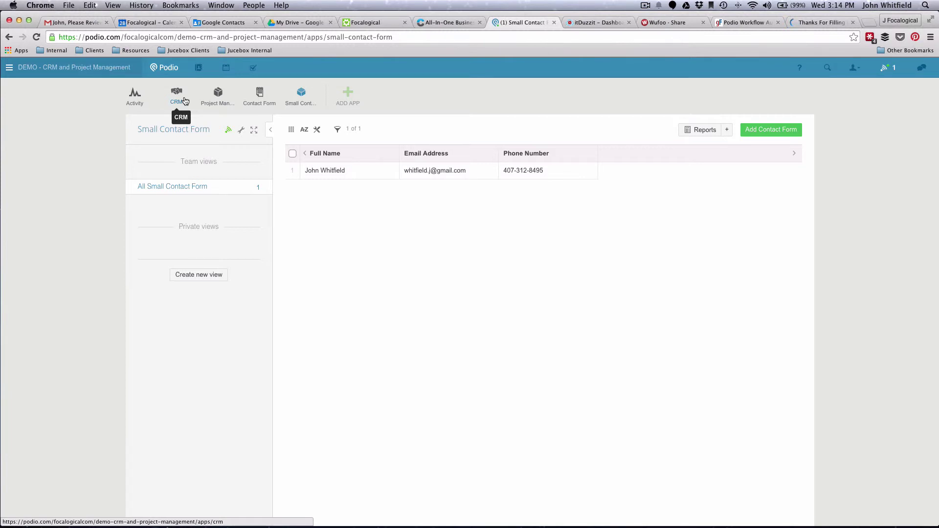
left_click(604, 24)
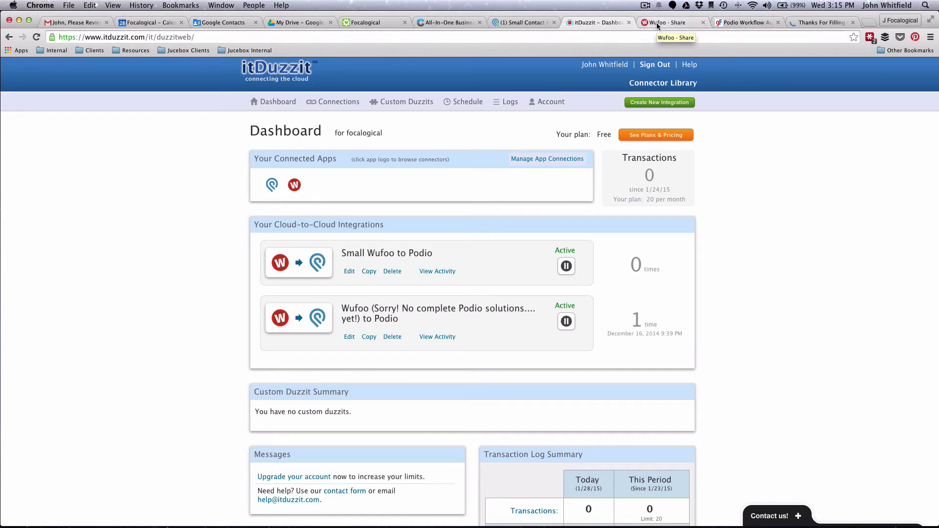
left_click(509, 24)
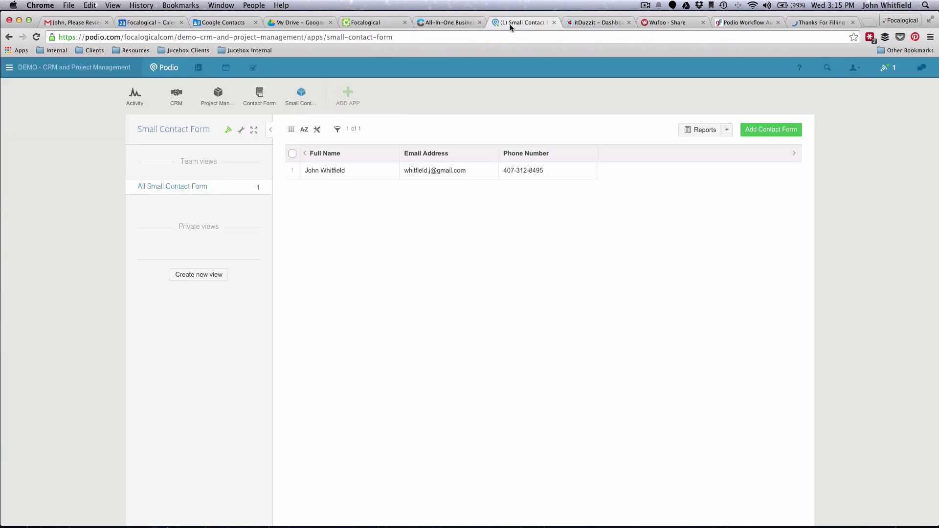